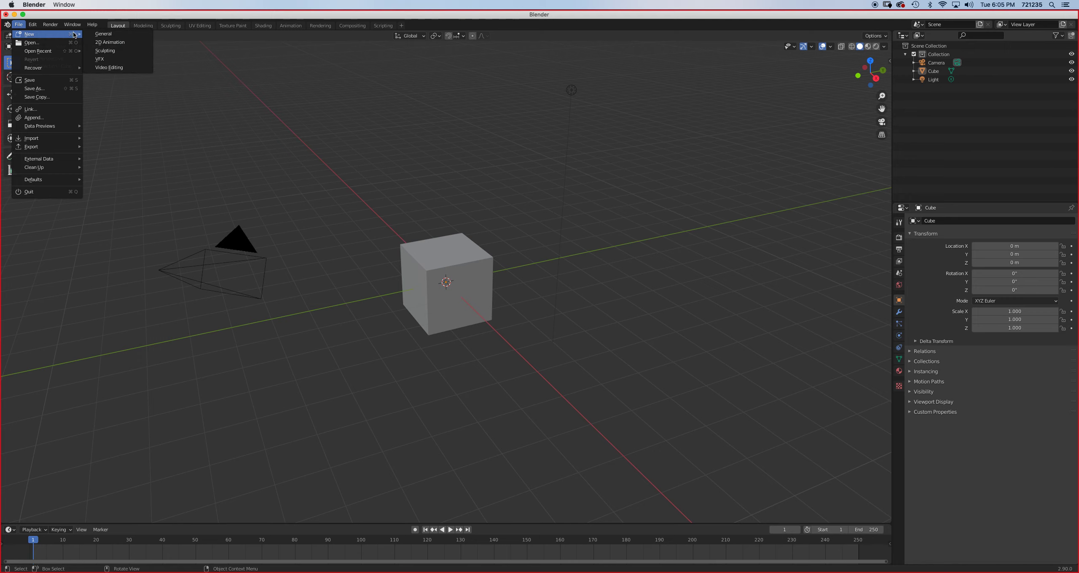
- Create a new 2D Animation file and fit the whole camera frame in the viewport
left_click(105, 40)
left_click(513, 311)
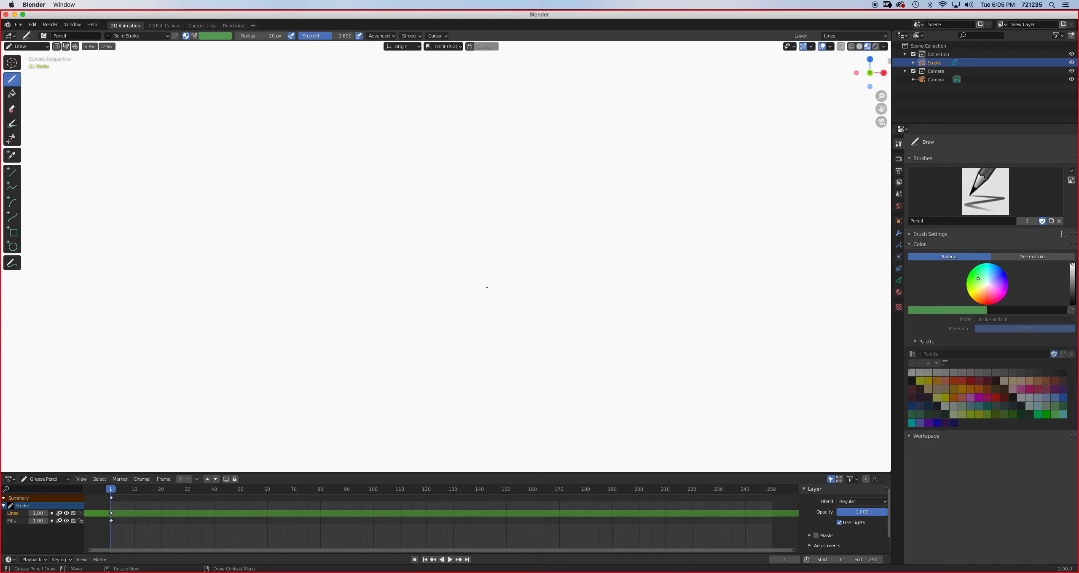
scroll(487, 288, "down", 5)
scroll(487, 287, "up", 1)
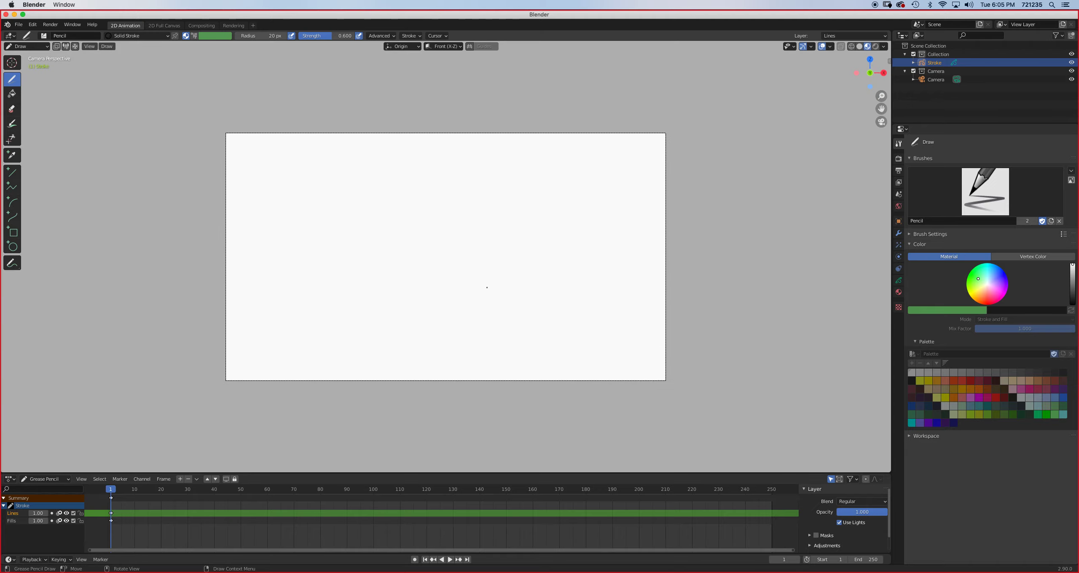
mouse_move(502, 274)
middle_mouse_down()
mouse_move(510, 270)
mouse_move(491, 270)
mouse_move(486, 257)
mouse_move(516, 260)
mouse_move(501, 276)
middle_mouse_up()
key("KP_0")
scroll(500, 277, "up", 4)
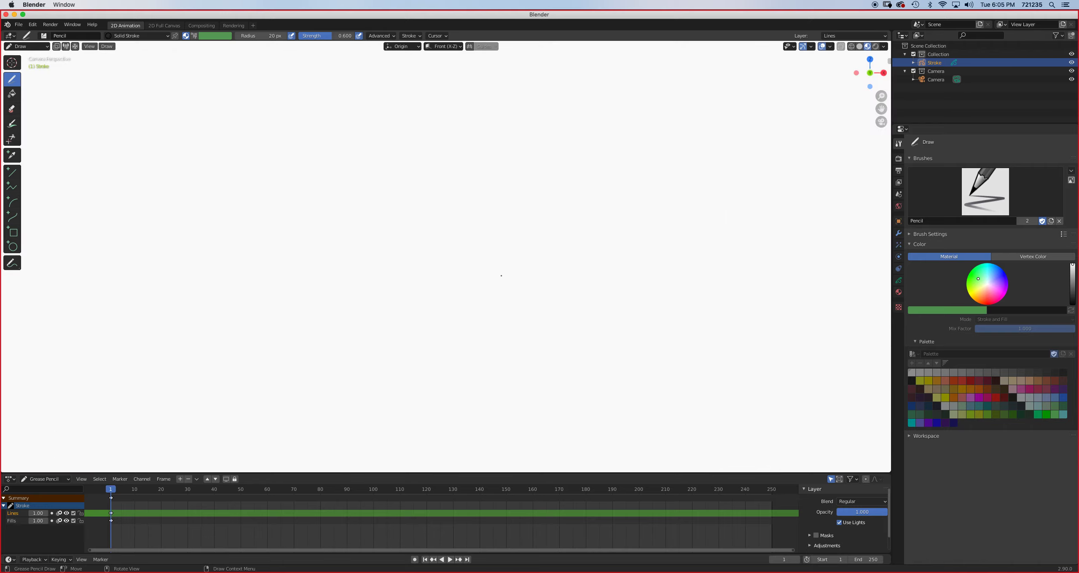
scroll(501, 276, "down", 4)
scroll(501, 276, "up", 1)
scroll(501, 275, "up", 2)
scroll(502, 276, "down", 1)
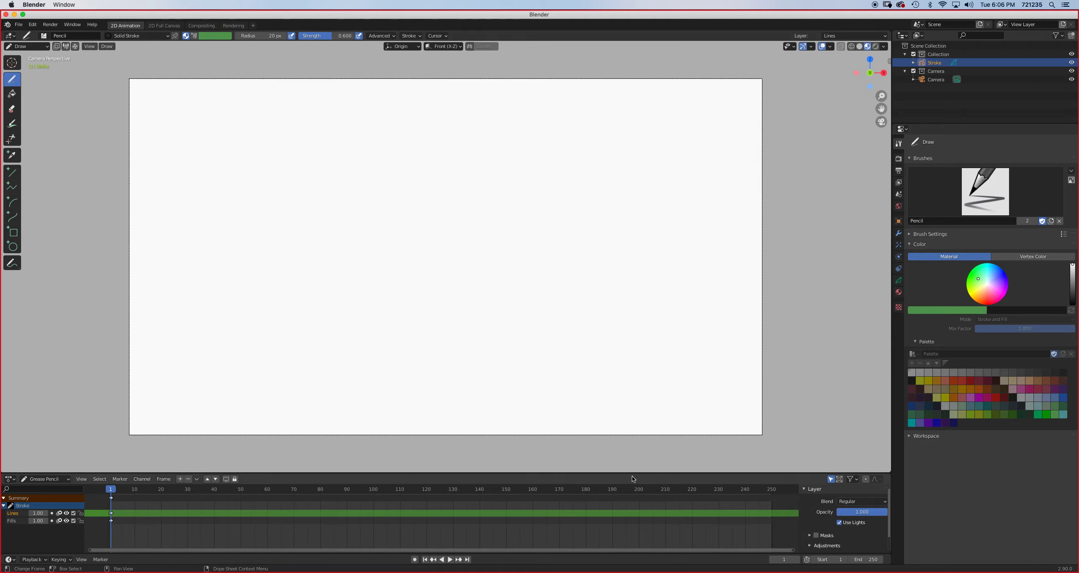
- Enlarge the dope sheet area and set the animation's end frame to 240
left_click_drag(560, 473, 560, 442)
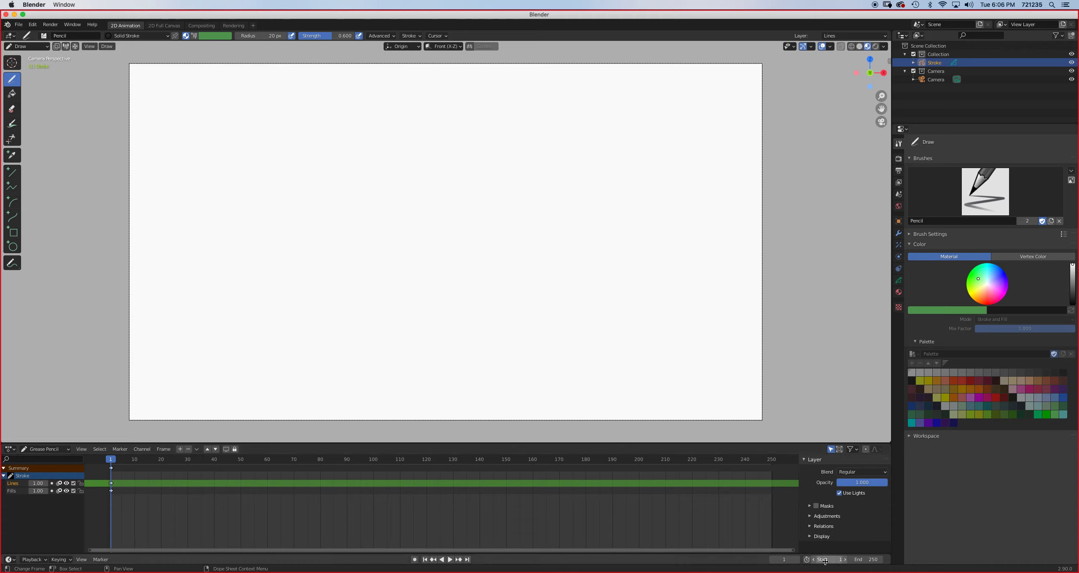
left_click(871, 560)
type("24")
key("Return")
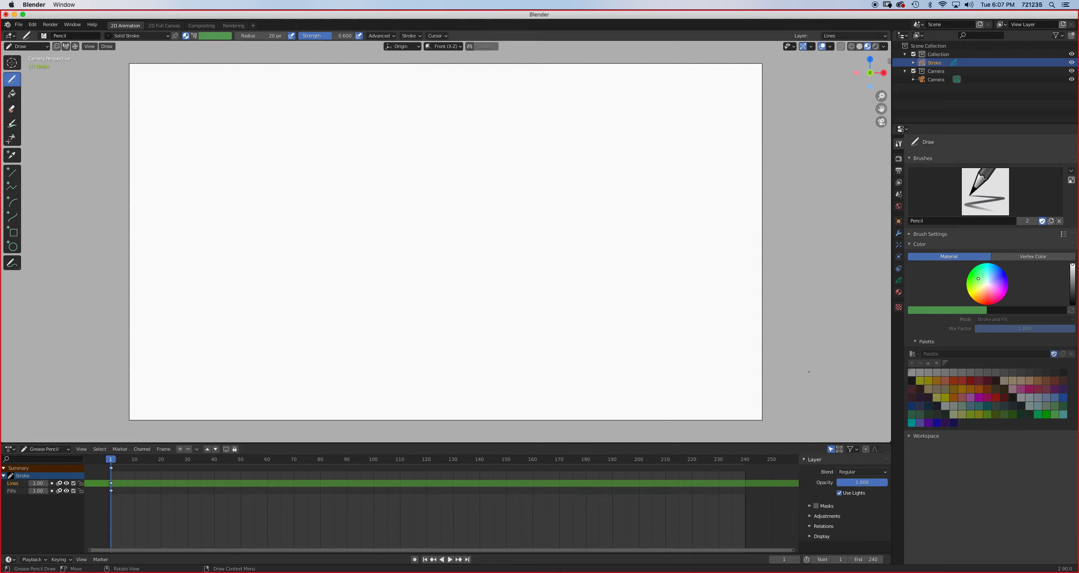
- Show the Stroke object's layers and make the Lines layer active
left_click(898, 280)
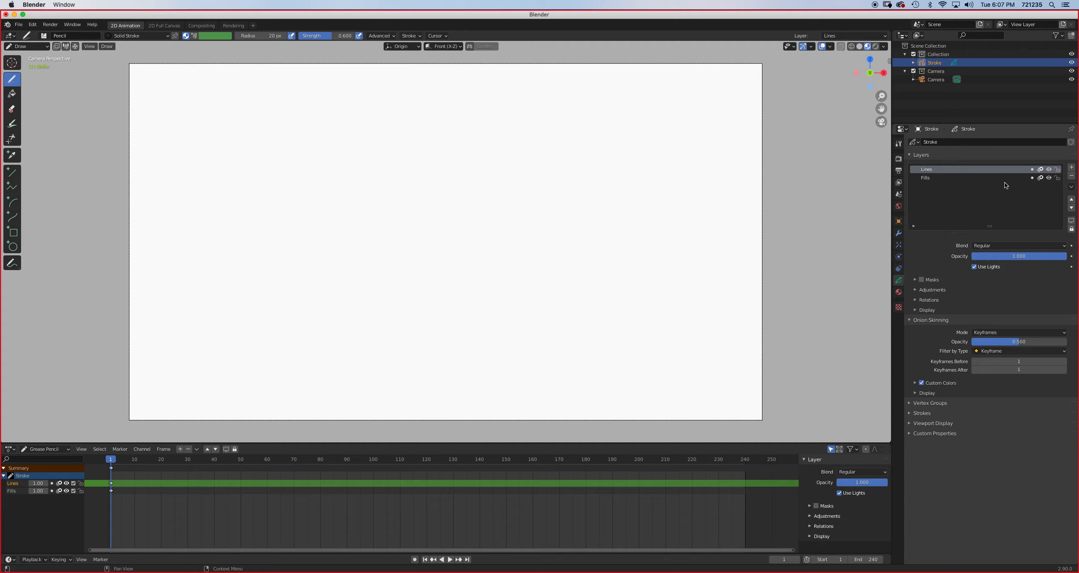
left_click(943, 179)
left_click(947, 168)
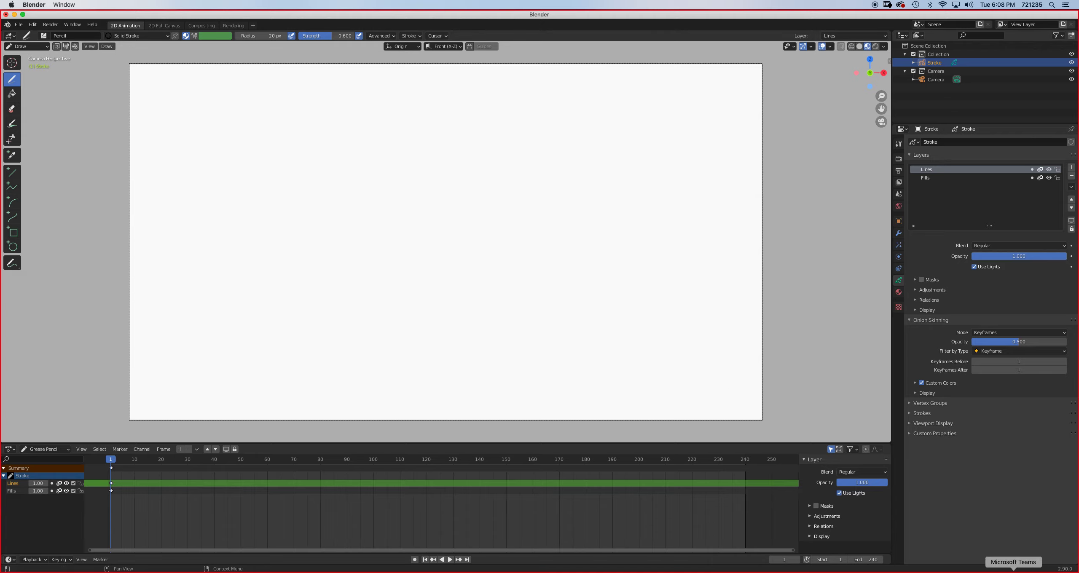
- Switch to Microsoft Teams to check the meeting window, and return to Blender
left_click(1013, 572)
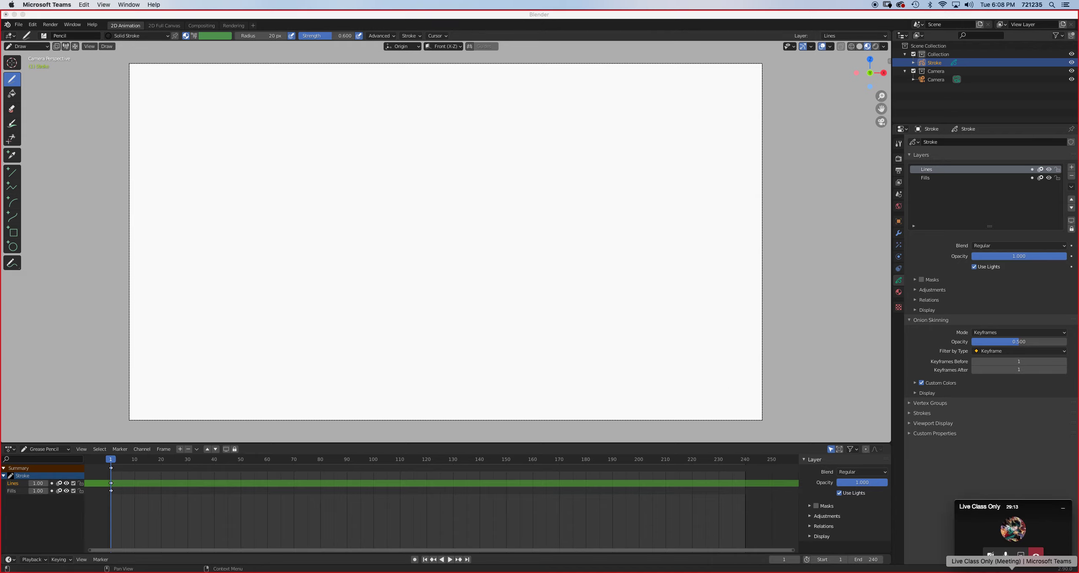
left_click(1011, 570)
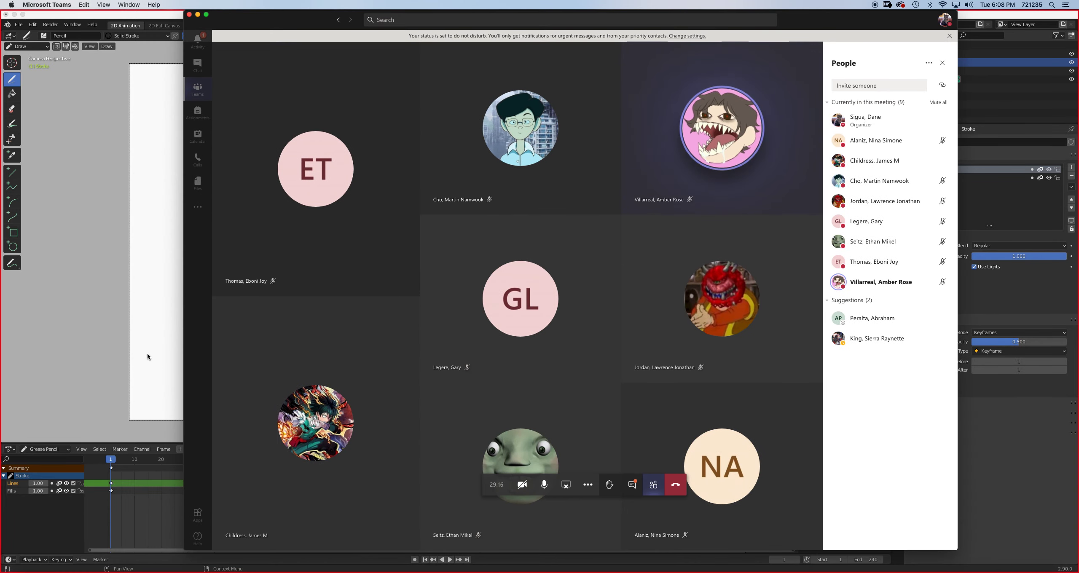
left_click(147, 354)
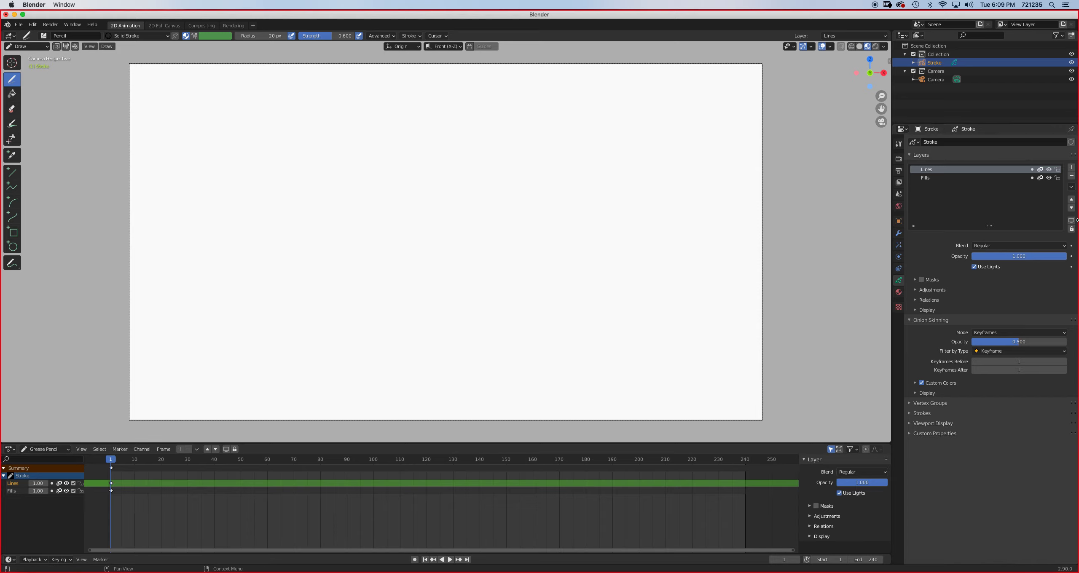
- Add a new grease pencil layer to the Stroke object and name it Time
left_click(1072, 167)
left_click(993, 179)
double_click(953, 171)
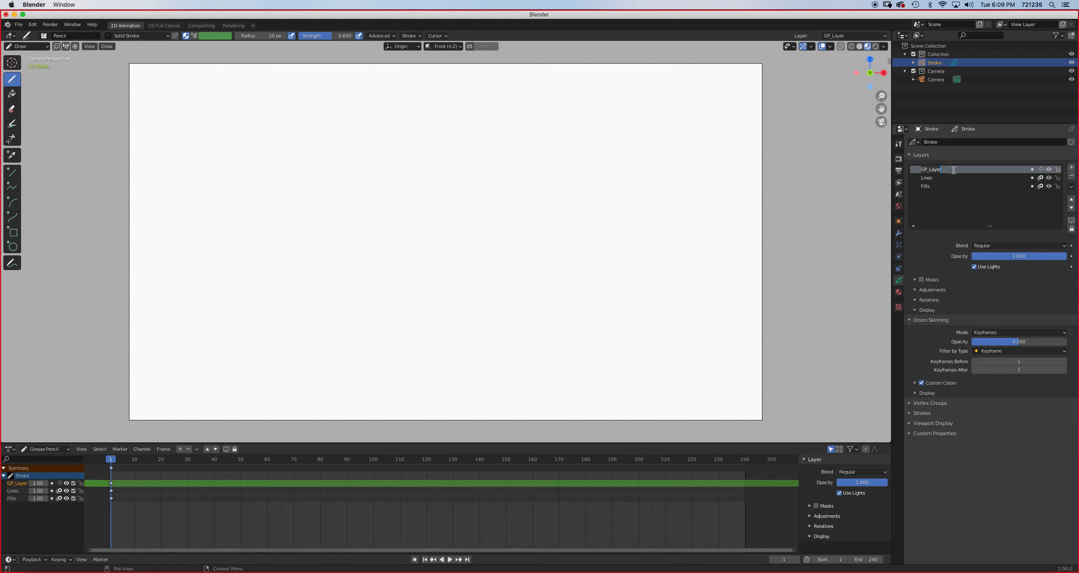
type("Time")
key("Return")
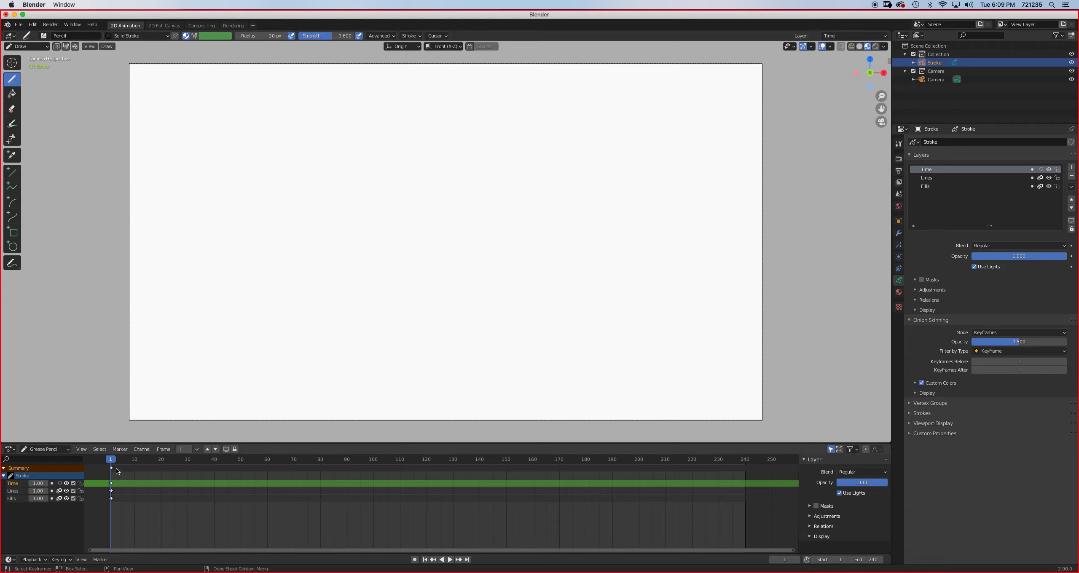
- Move the playhead to frame 24 and return it to frame 1
left_click(792, 560)
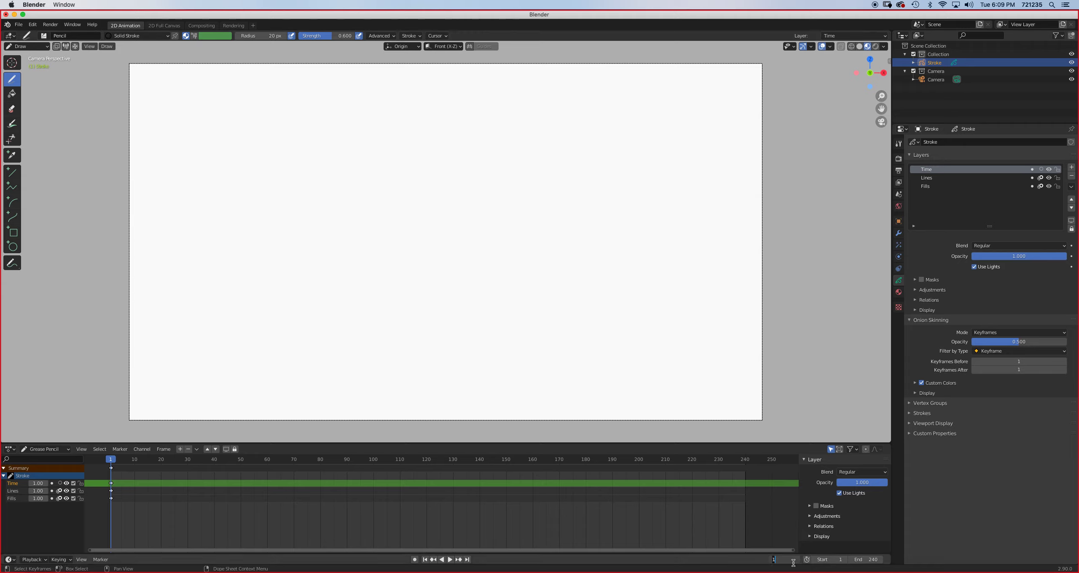
type("24")
key("Return")
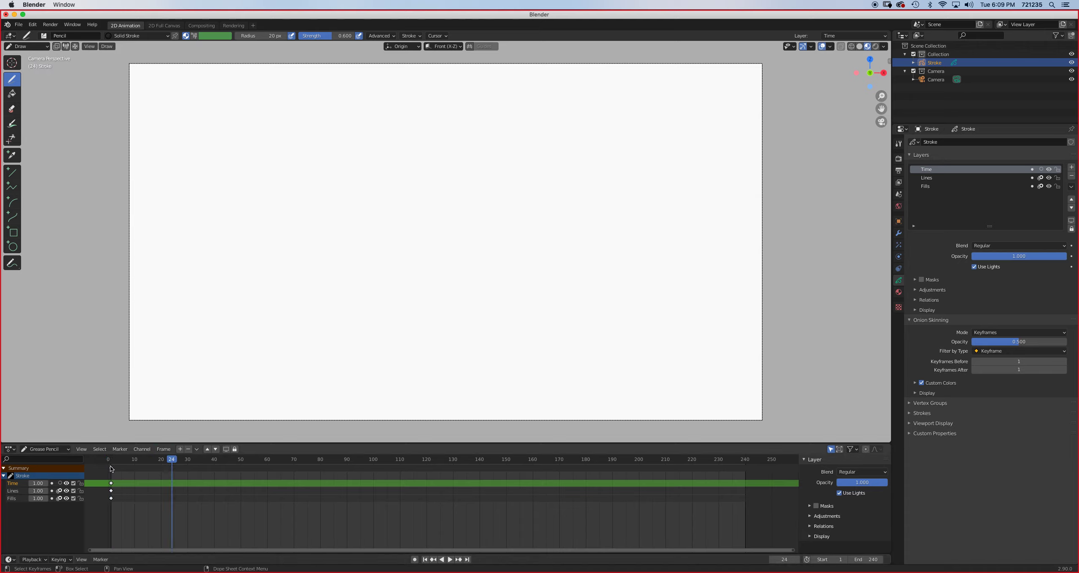
left_click_drag(170, 461, 110, 462)
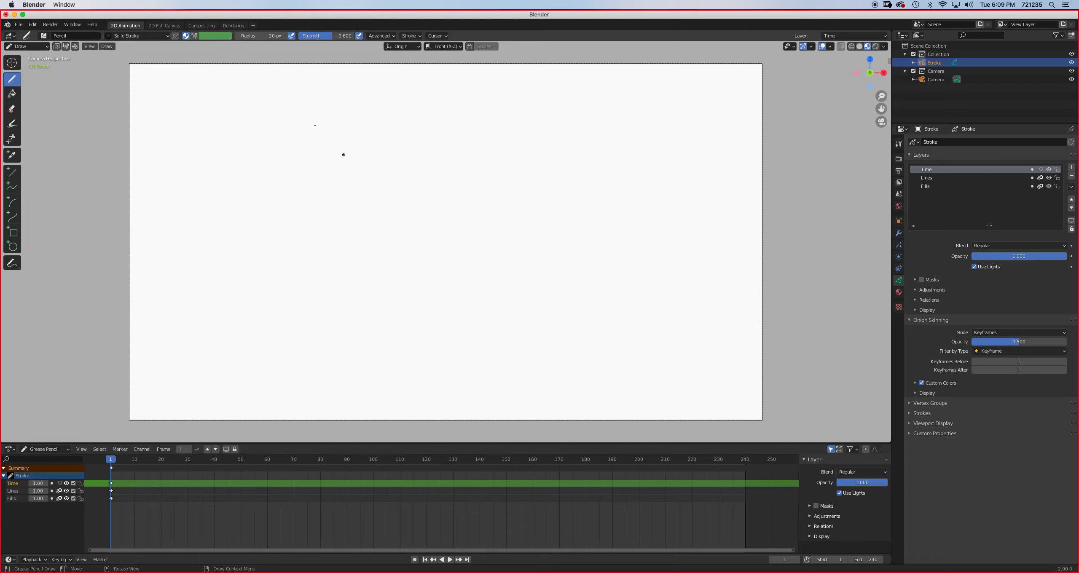
- Set the Pencil strength to 1.000 and draw a diagonal line across the camera frame's lower-right corner on the Lines layer
left_click_drag(332, 35, 353, 35)
left_click(948, 178)
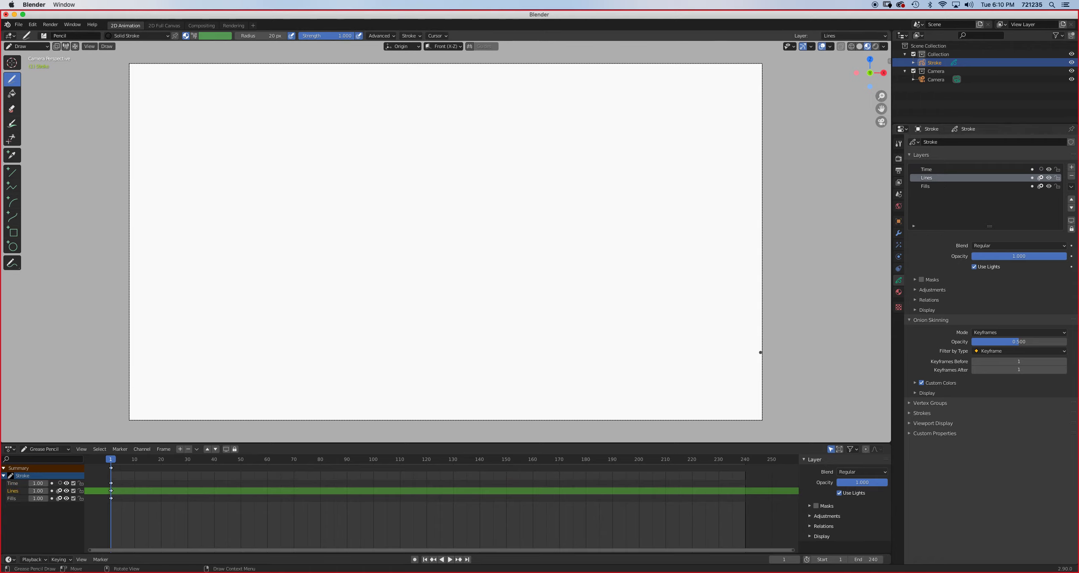
left_click_drag(755, 352, 690, 432)
- On the Time layer at frame 1, hand-draw the number 00 in the marked-off lower-right corner
double_click(976, 169)
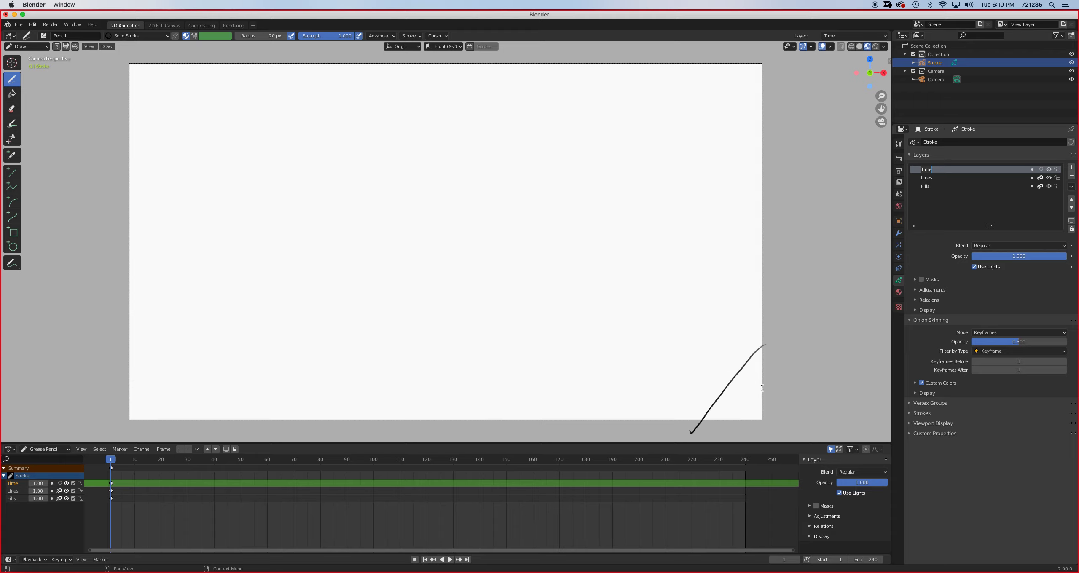
left_click(733, 391)
mouse_move(729, 392)
left_mouse_down()
mouse_move(722, 405)
mouse_move(739, 399)
mouse_move(727, 392)
mouse_move(760, 406)
mouse_move(750, 392)
left_mouse_up()
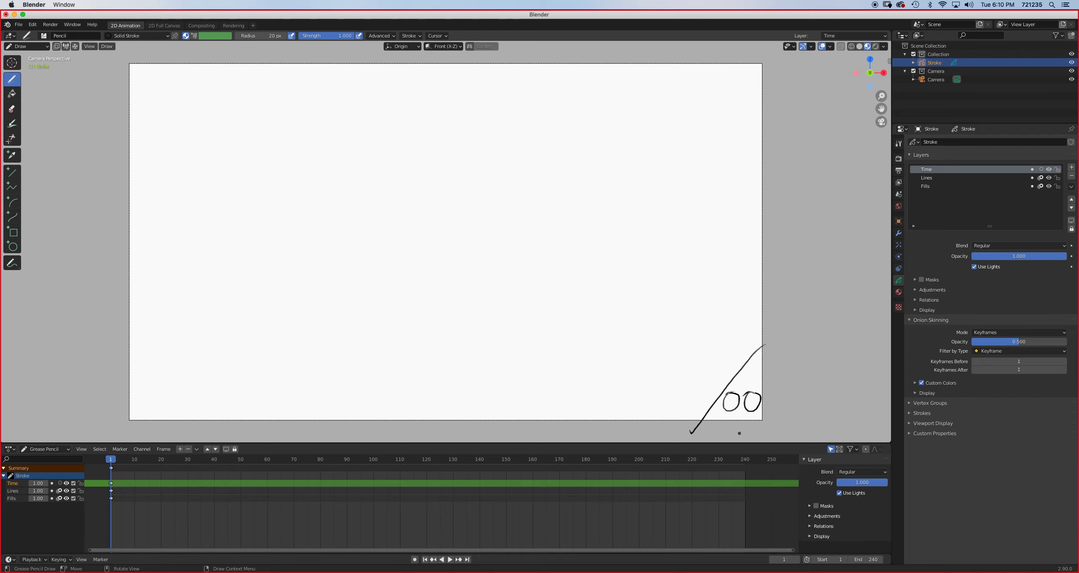
- Go to frame 24 and hand-draw the number 01 in the corner on the Time layer
left_click(786, 560)
type("24")
key("Return")
left_click(717, 394)
mouse_move(728, 392)
left_mouse_down()
mouse_move(723, 409)
mouse_move(734, 391)
mouse_move(749, 412)
left_mouse_up()
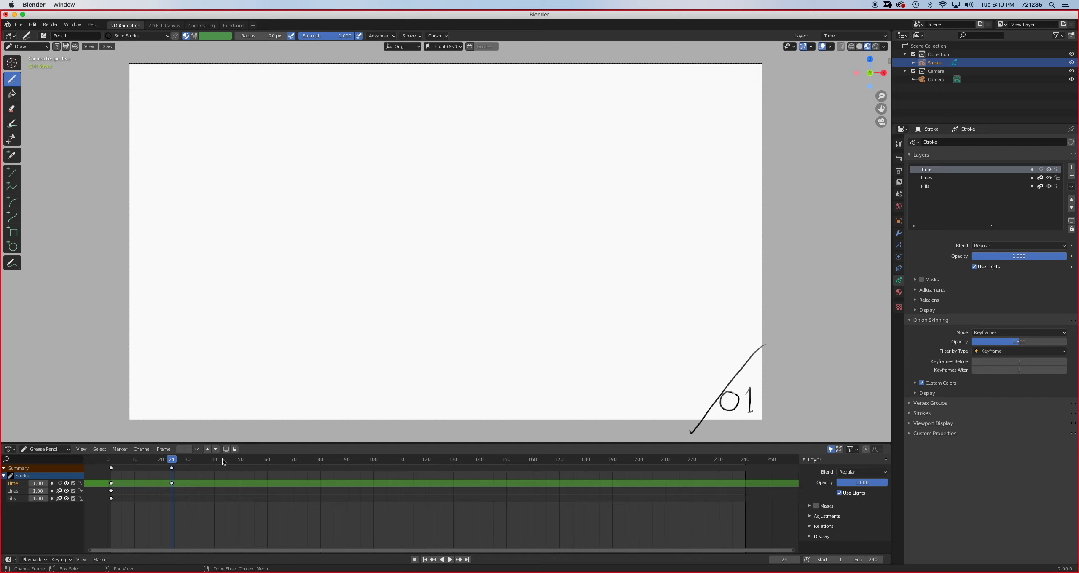
- Go to frame 48 and hand-draw the number 02 in the corner, undoing stray strokes
left_click_drag(225, 461, 235, 461)
left_click_drag(733, 394, 726, 408)
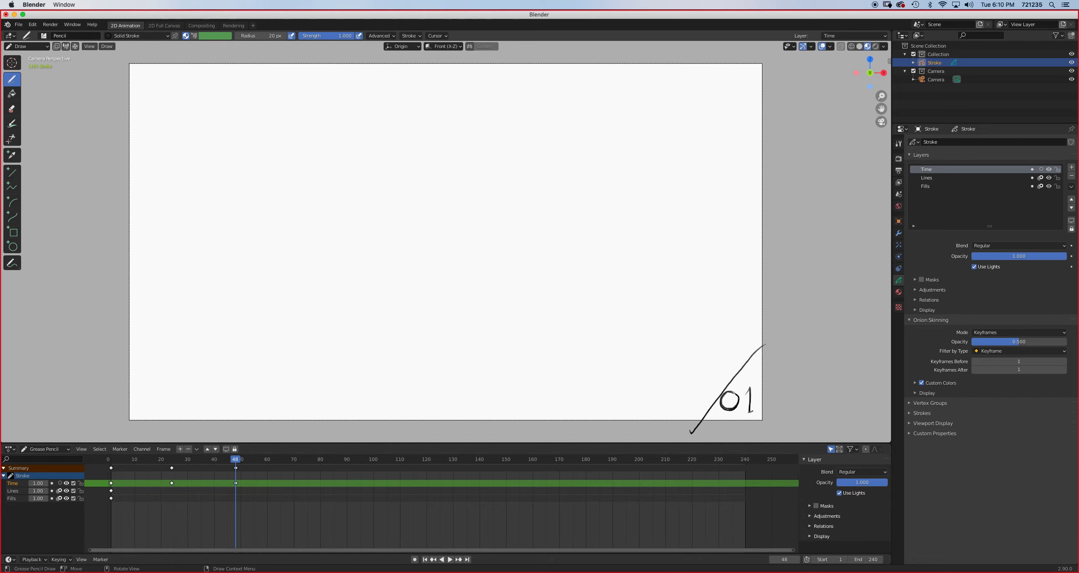
key("ctrl+z")
key("ctrl+z")
mouse_move(745, 392)
left_mouse_down()
mouse_move(742, 408)
mouse_move(754, 408)
left_mouse_up()
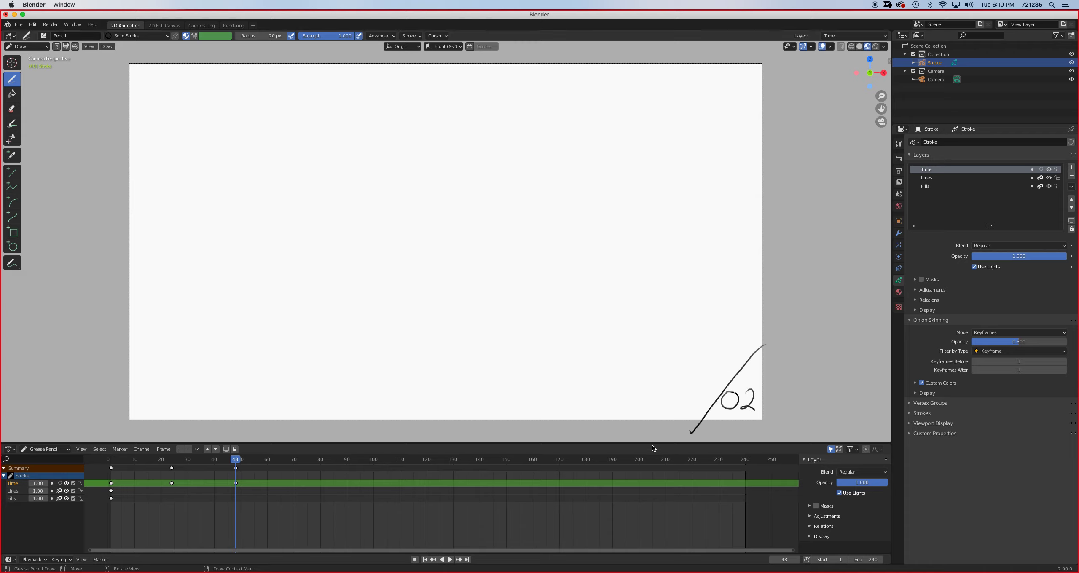
- Go to frame 72 and hand-draw the number 03 in the corner on the Time layer
left_click_drag(239, 459, 296, 459)
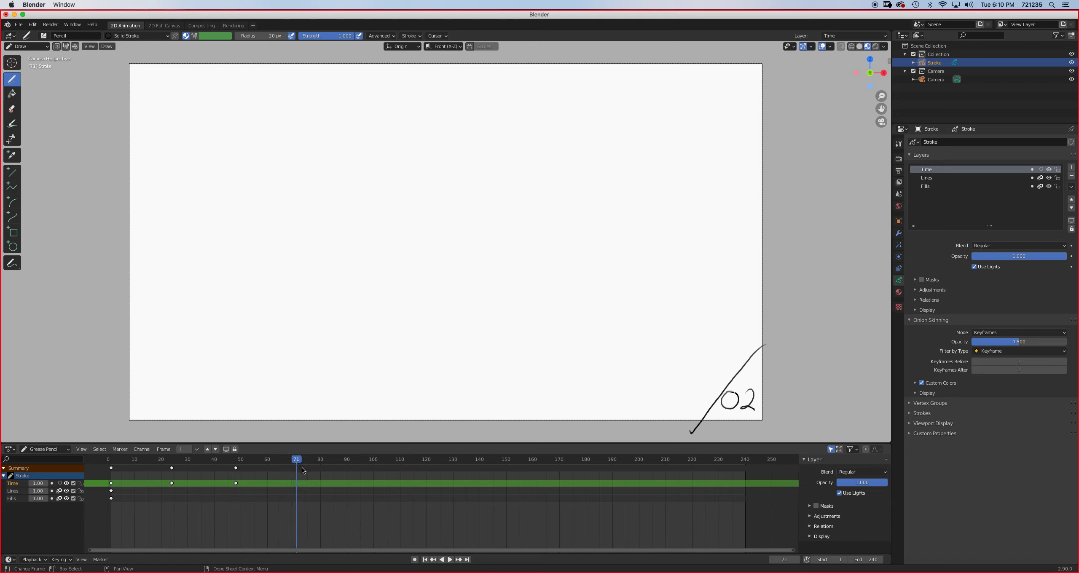
key("Right")
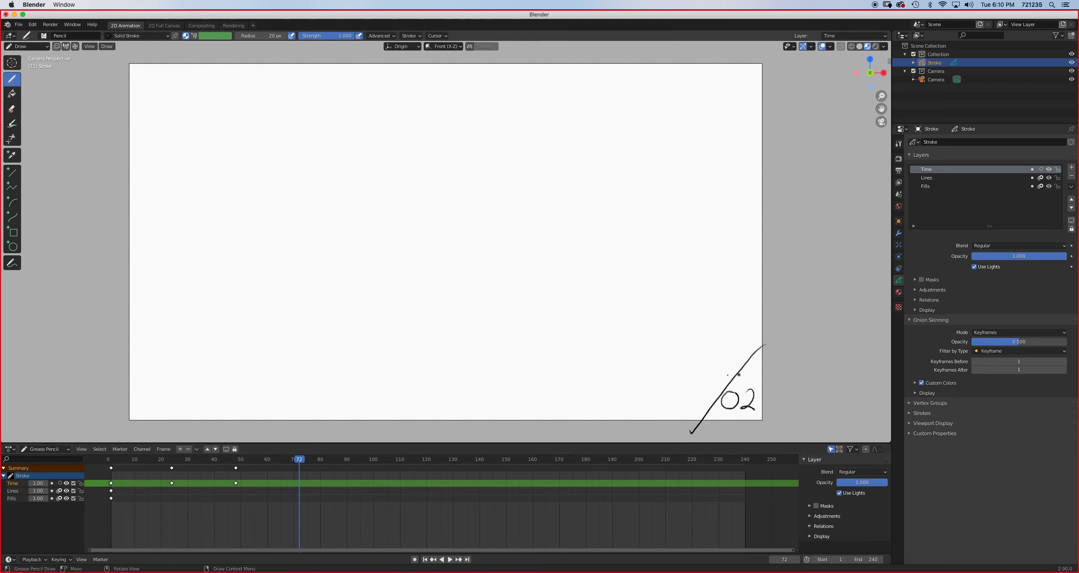
mouse_move(734, 393)
left_mouse_down()
mouse_move(719, 404)
mouse_move(753, 393)
mouse_move(736, 409)
left_mouse_up()
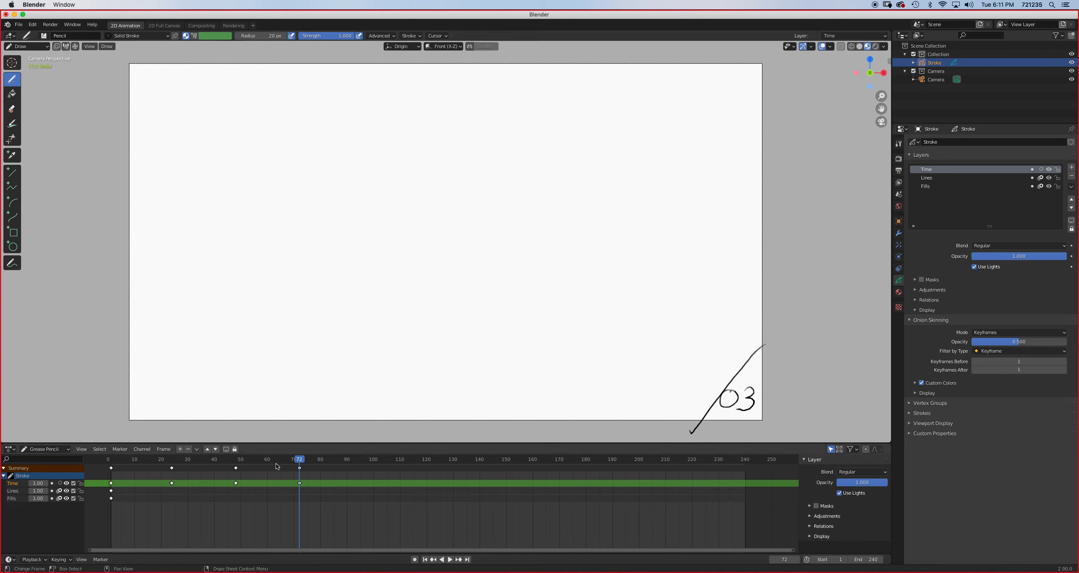
- Play the animation from frame 1 to check the timing of the corner numbers, and stop it
left_click_drag(298, 460, 113, 488)
key("space")
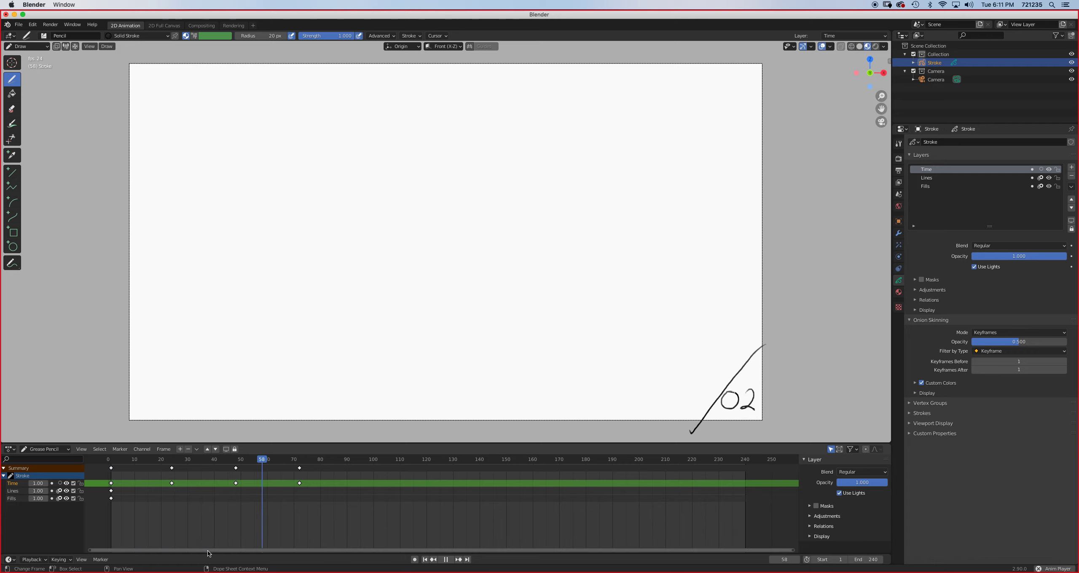
key("space")
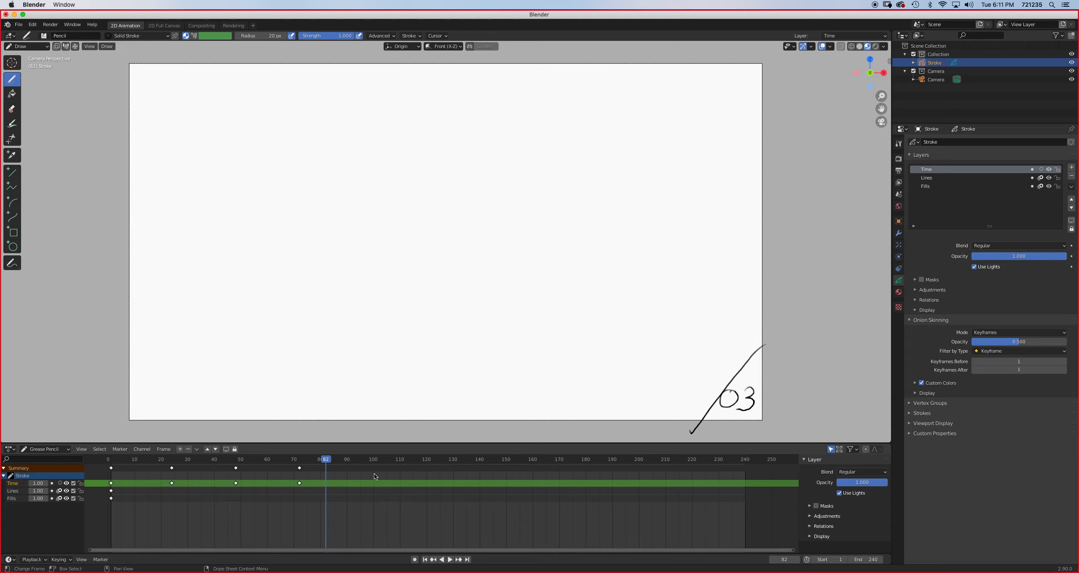
- Go to frame 96 and hand-draw the number 04 in the corner on the Time layer
left_click_drag(328, 467, 363, 458)
left_click(733, 397)
mouse_move(734, 392)
left_mouse_down()
mouse_move(720, 405)
mouse_move(738, 402)
mouse_move(731, 391)
mouse_move(759, 401)
mouse_move(752, 412)
left_mouse_up()
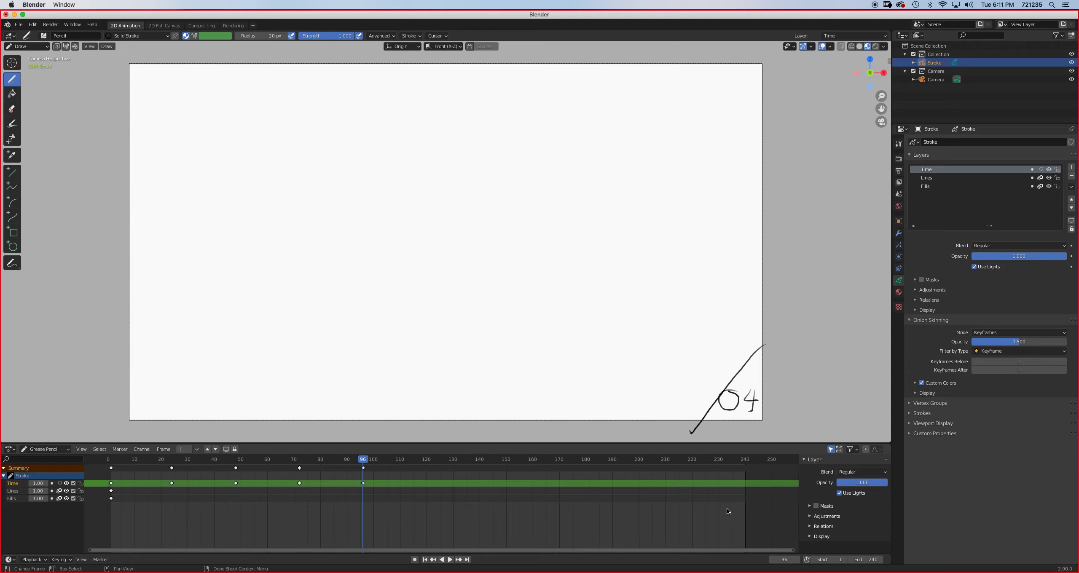
- Play back the numbered frames and return the playhead to frame 1
key("space")
mouse_move(363, 458)
left_mouse_down()
mouse_move(322, 475)
mouse_move(110, 470)
left_mouse_up()
key("space")
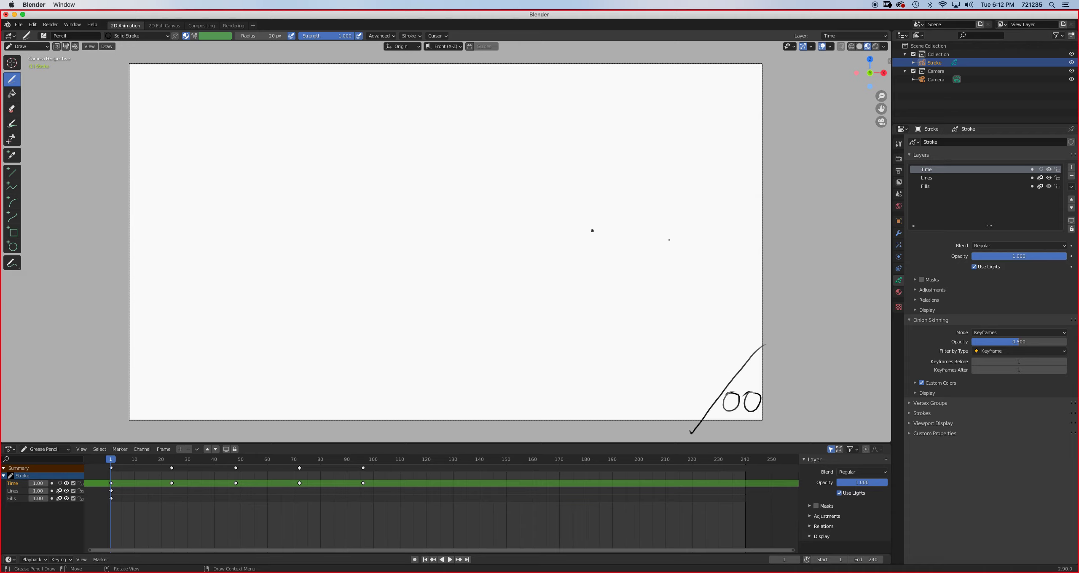
- Add another layer to the Stroke object and name it Animatic
left_click(1070, 168)
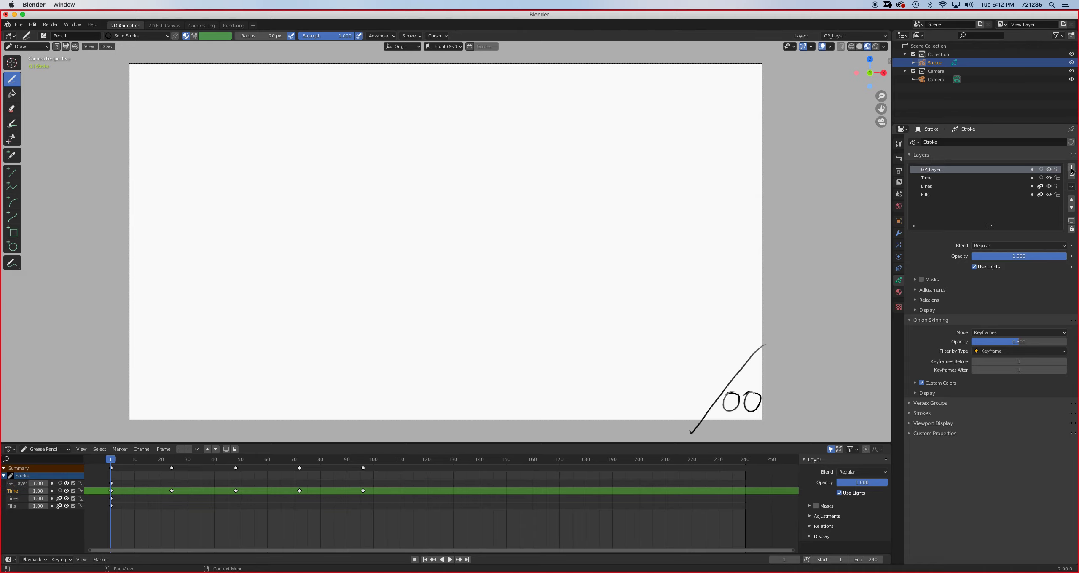
double_click(951, 169)
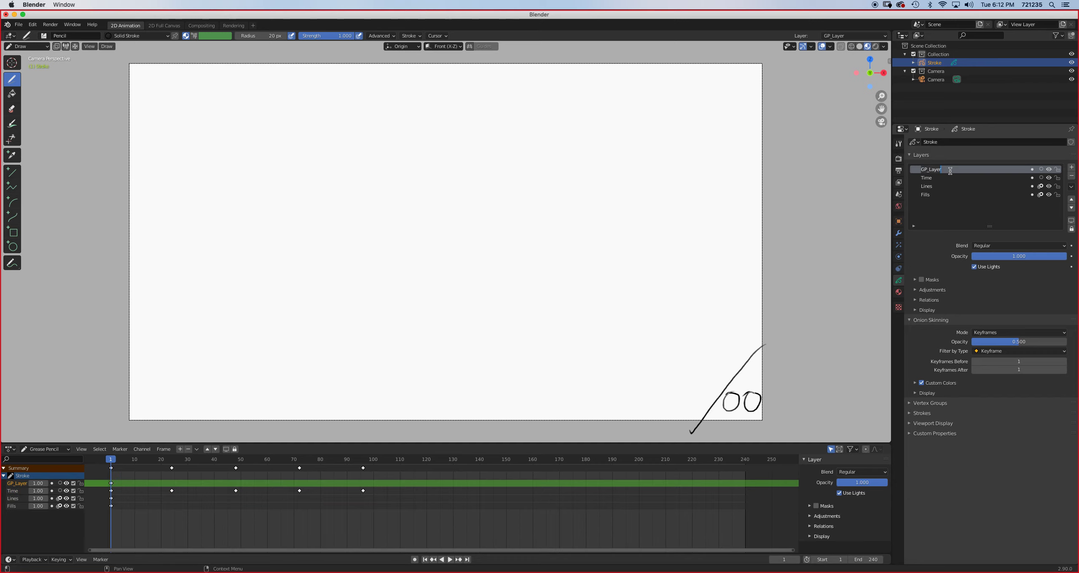
type("Animatic")
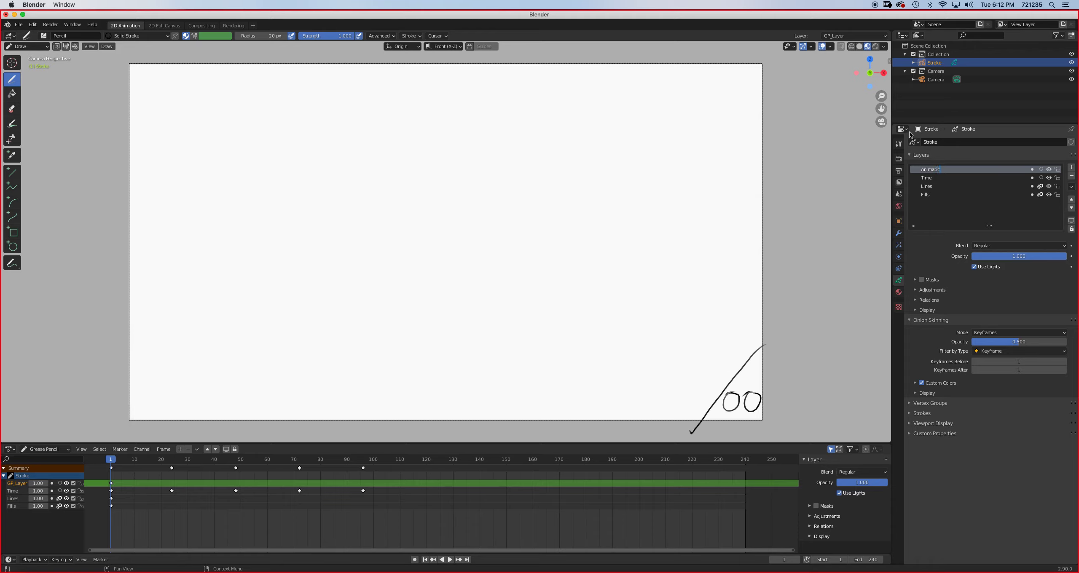
key("Return")
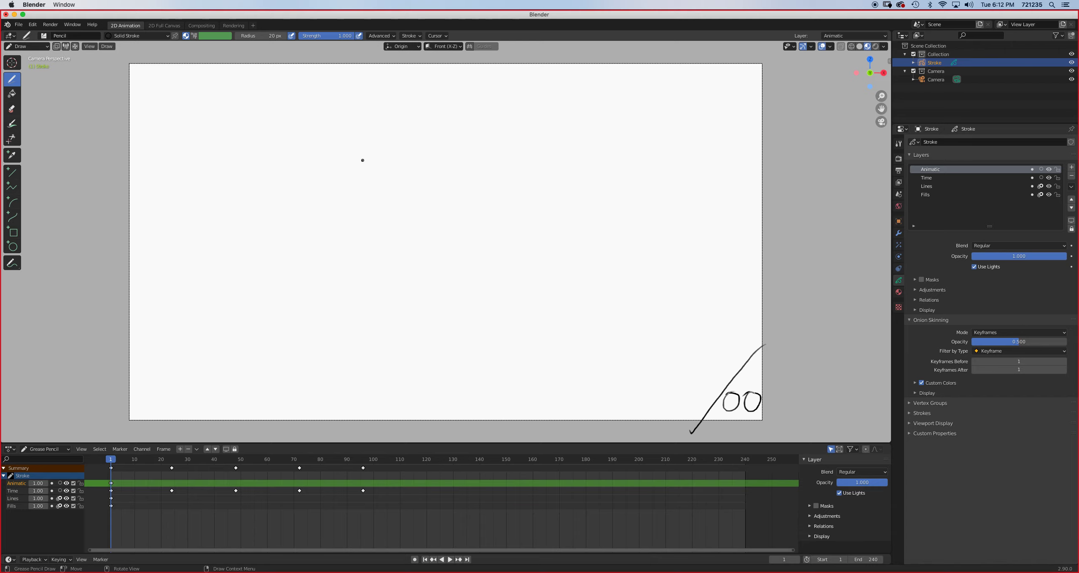
- Sketch a tall rectangle near the middle of the camera frame on the Animatic layer at frame 1
left_click_drag(361, 198, 359, 307)
mouse_move(359, 159)
left_mouse_down()
mouse_move(468, 159)
mouse_move(466, 308)
left_mouse_up()
left_click_drag(361, 306, 467, 309)
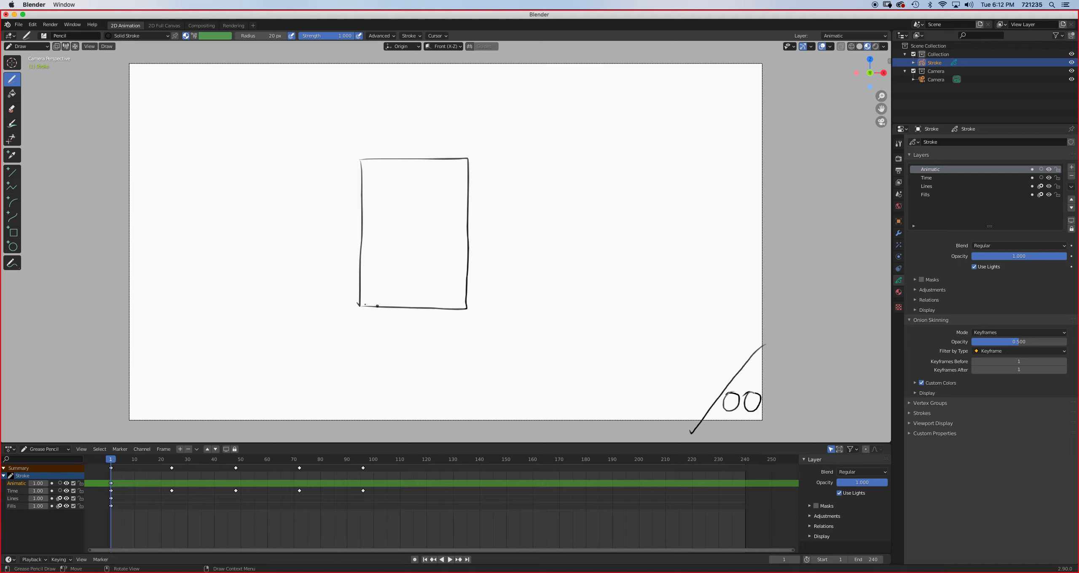
- Sketch an inner rectangle and short corner lines inside the tall rectangle to form a door frame on the Animatic layer
left_click_drag(360, 306, 374, 293)
left_click_drag(458, 299, 465, 309)
left_click_drag(375, 292, 453, 293)
left_click_drag(376, 170, 374, 289)
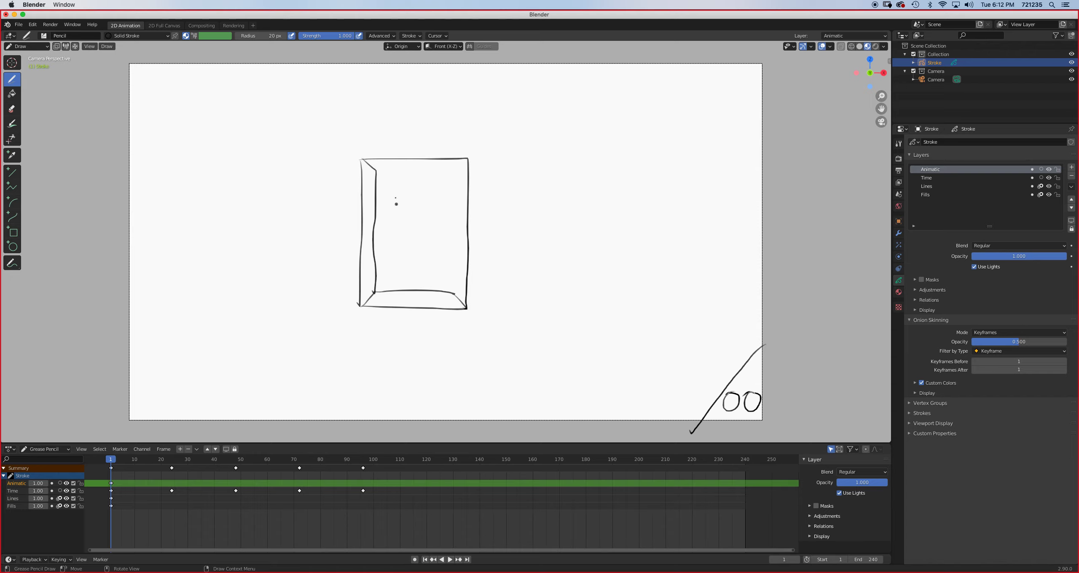
mouse_move(384, 170)
left_mouse_down()
mouse_move(459, 170)
mouse_move(449, 291)
left_mouse_up()
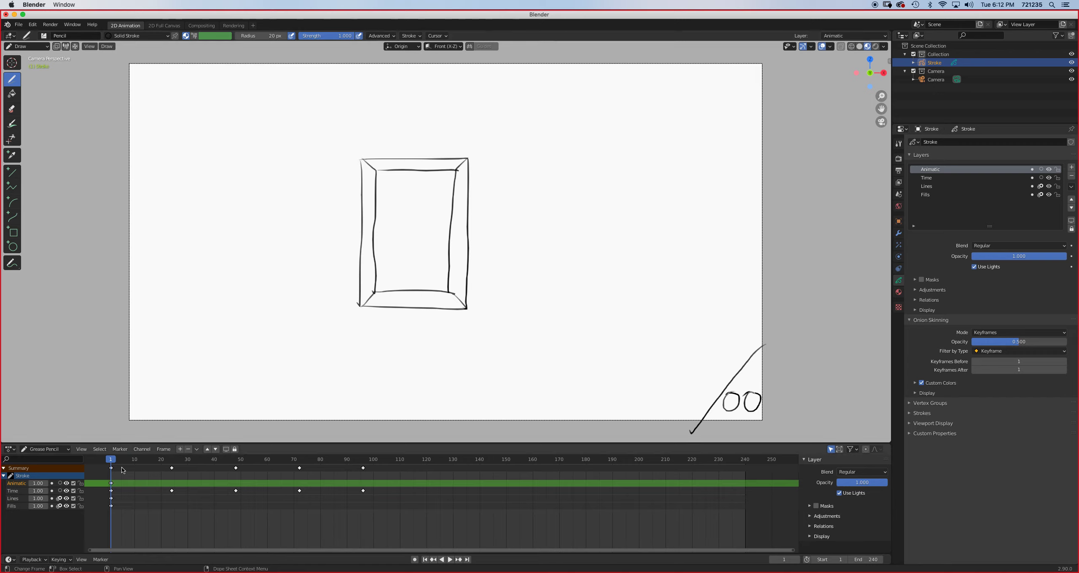
- Preview the timing from frame 1 and sketch an upward-pointing arrow below the framed rectangle
key("space")
mouse_move(235, 478)
left_mouse_down()
mouse_move(266, 482)
mouse_move(261, 462)
mouse_move(134, 484)
mouse_move(145, 485)
left_mouse_up()
key("space")
left_click_drag(145, 460, 111, 459)
key("space")
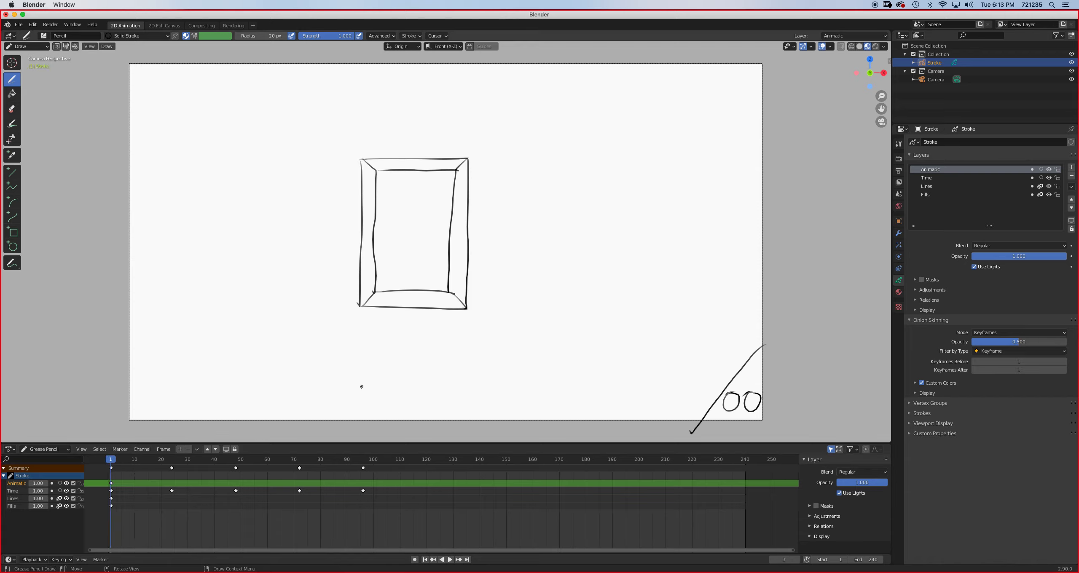
mouse_move(356, 397)
left_mouse_down()
mouse_move(372, 366)
mouse_move(351, 366)
mouse_move(406, 330)
mouse_move(455, 364)
mouse_move(431, 367)
mouse_move(452, 399)
left_mouse_up()
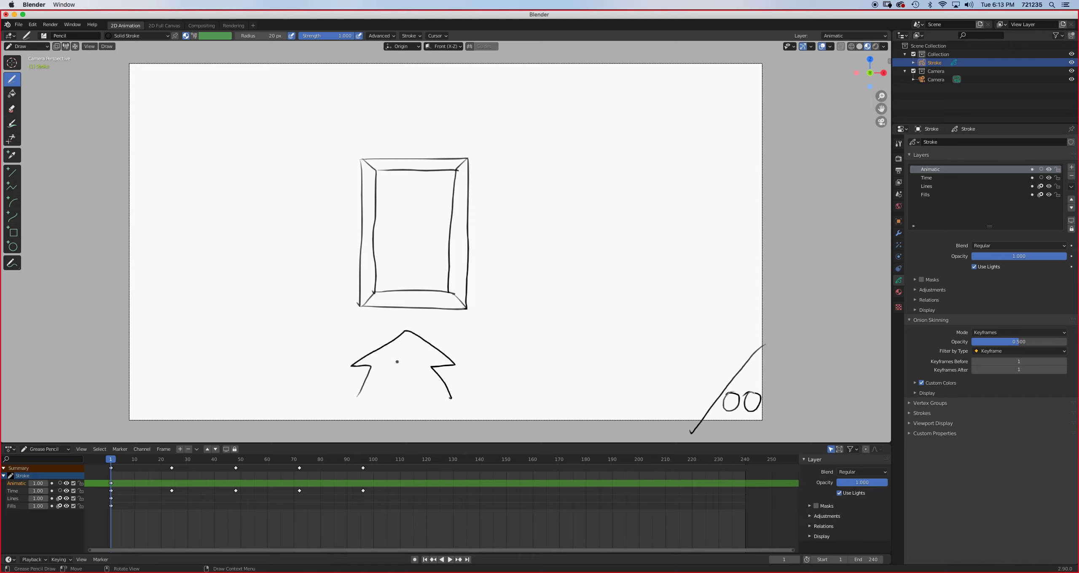
- Go to frame 40 and scale up the framed rectangle's strokes in Edit Mode, leaving the arrow as drawn
key("space")
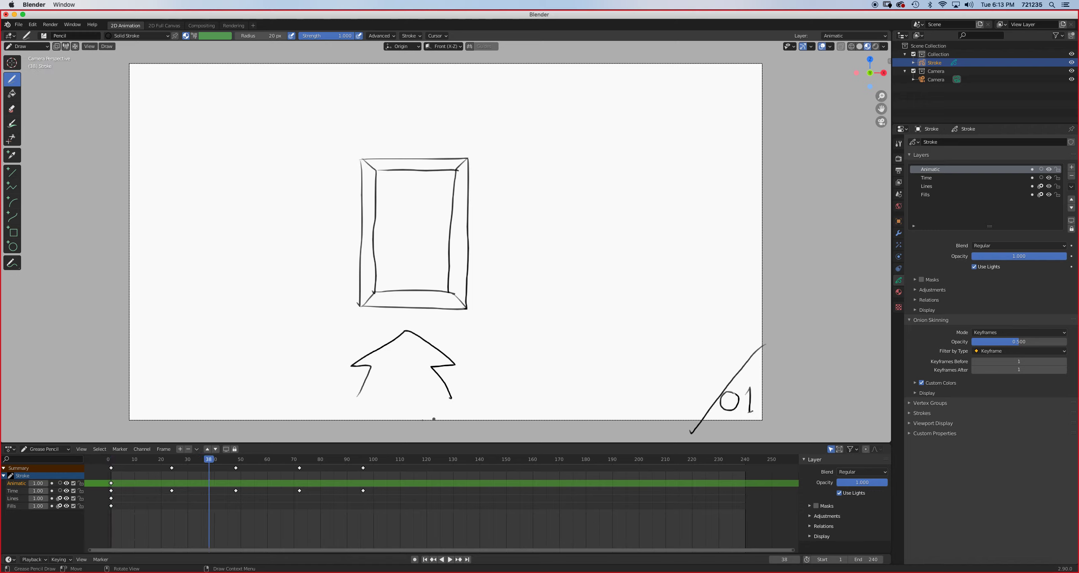
left_click(177, 463)
key("space")
left_click_drag(177, 463, 214, 459)
key("space")
left_click(27, 46)
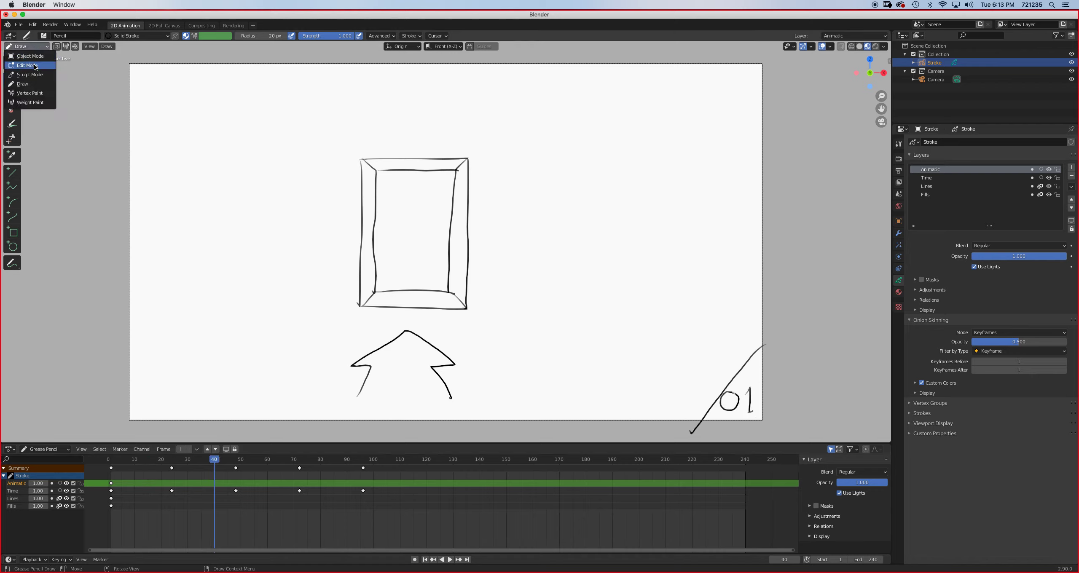
left_click(36, 66)
mouse_move(329, 135)
left_mouse_down()
mouse_move(378, 196)
mouse_move(551, 293)
mouse_move(554, 319)
left_mouse_up()
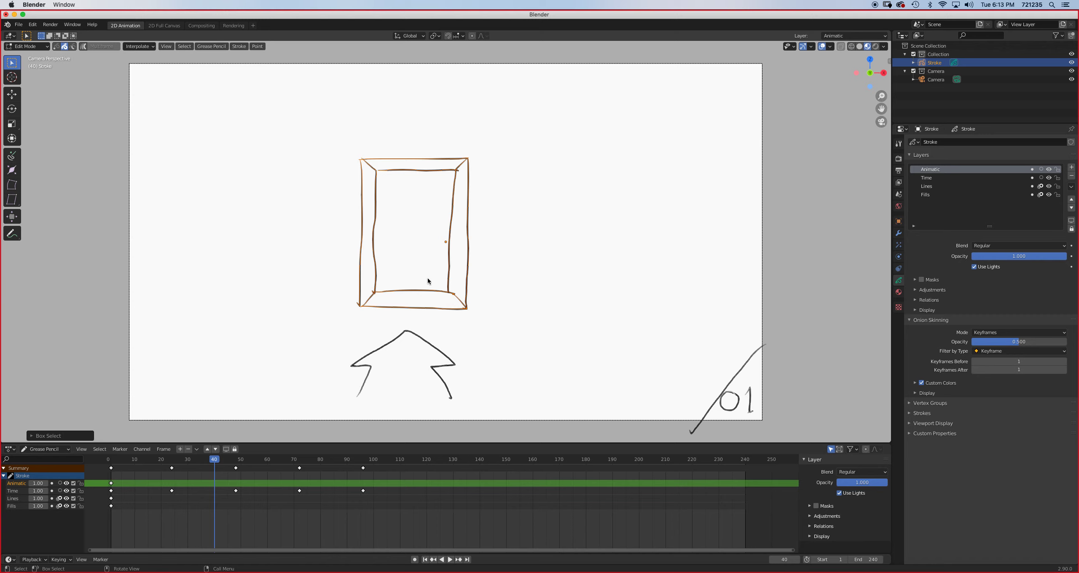
key("s")
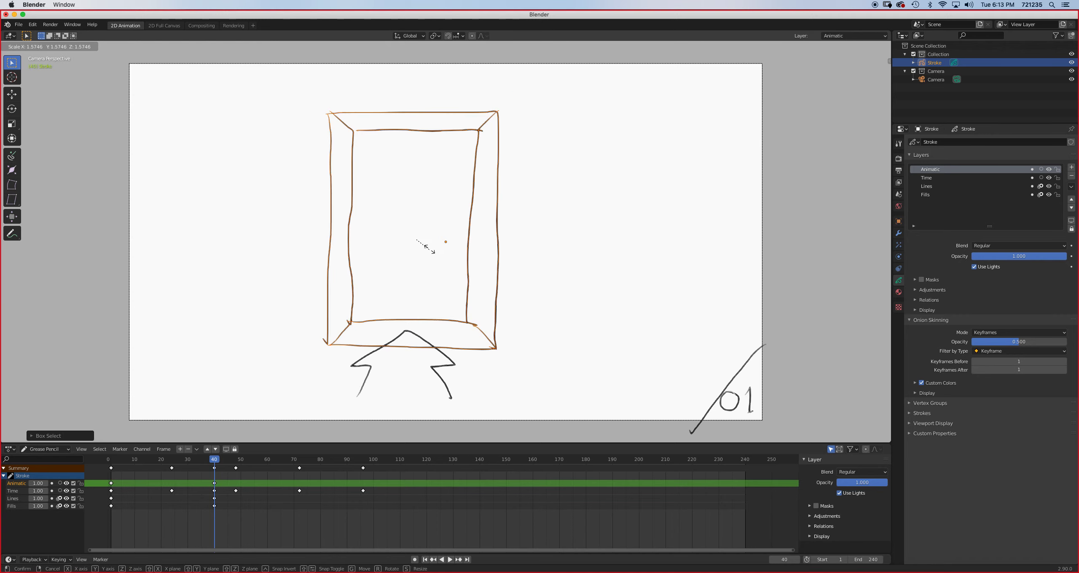
left_click(426, 248)
- Play back and scrub through the enlargement of the framed rectangle starting from frame 1
left_click(215, 459)
left_click_drag(215, 459, 111, 459)
key("space")
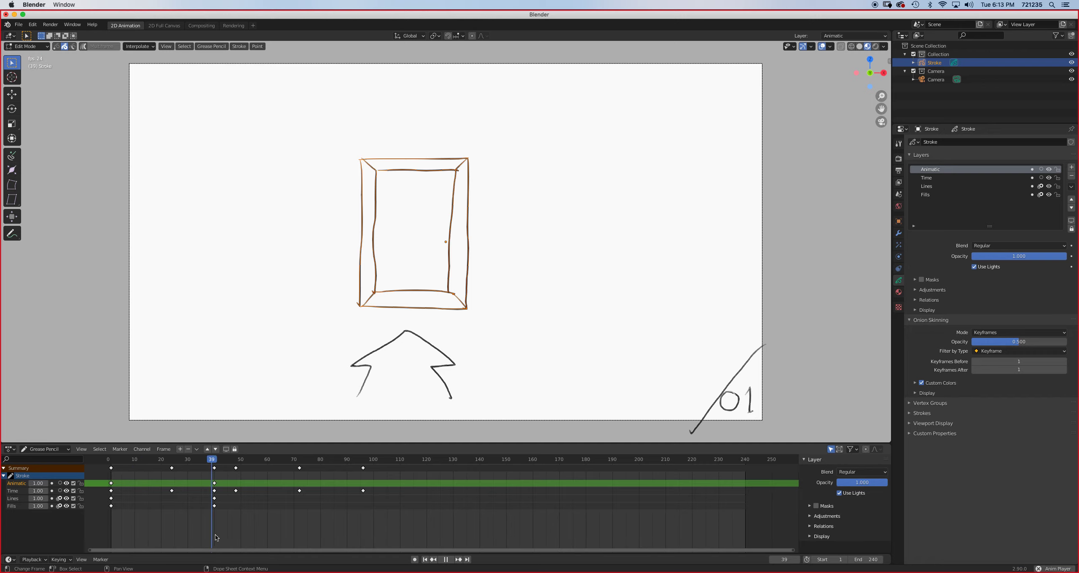
key("space")
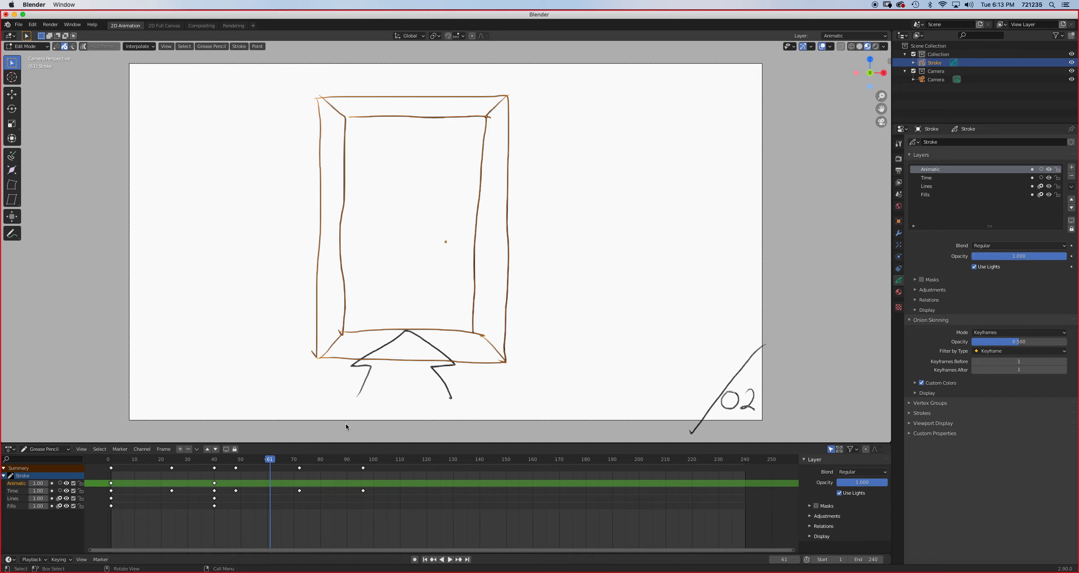
key("space")
left_click_drag(269, 462, 152, 461)
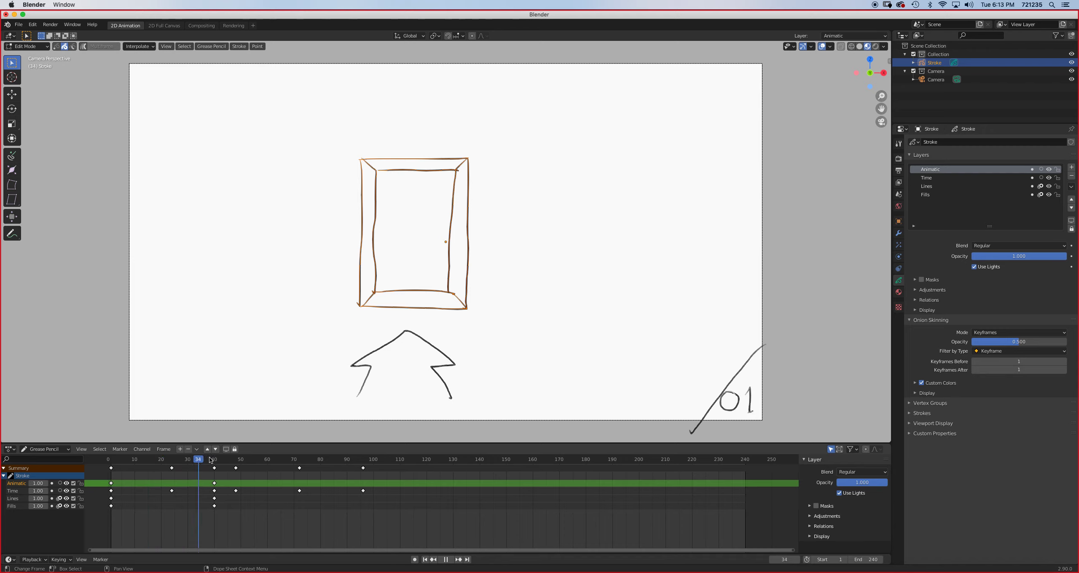
key("space")
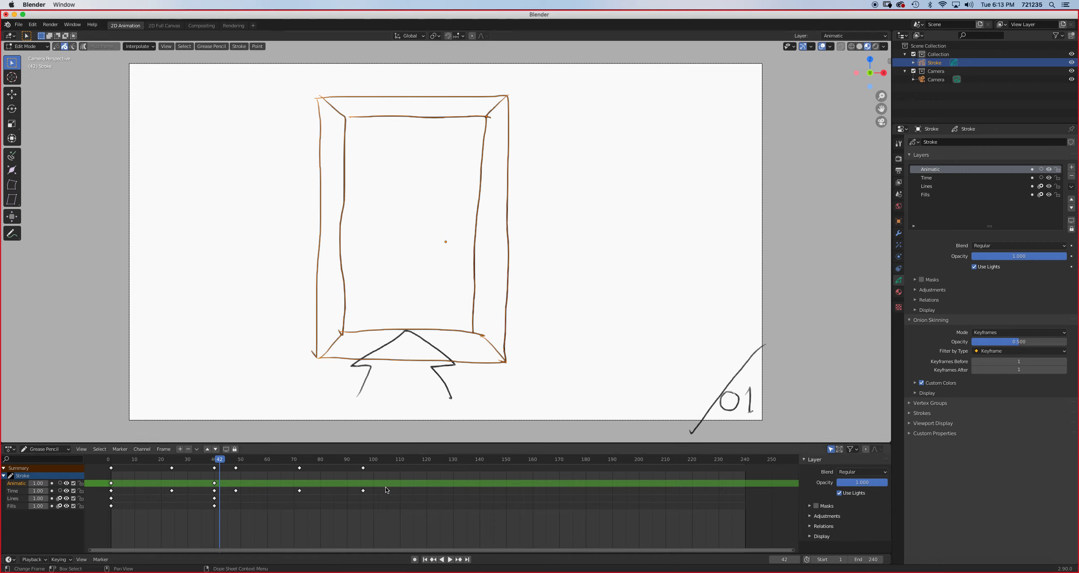
- Undo the scaling, the arrow and all framed-rectangle strokes until the Animatic layer is empty at frame 1
key("ctrl+z")
key("ctrl+z")
key("ctrl+z")
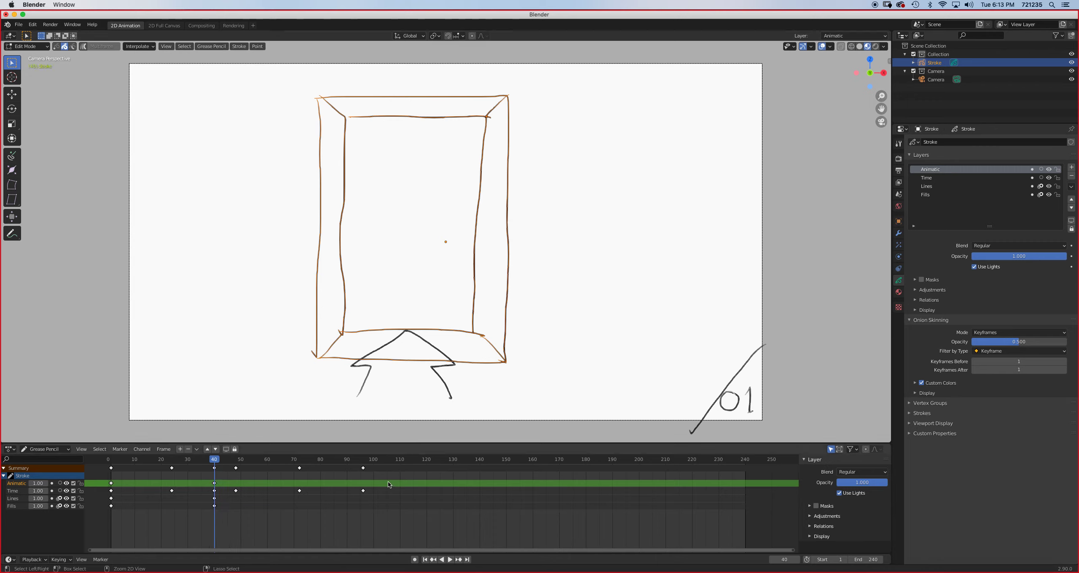
key("ctrl+z")
key("ctrl+z")
key("ctrl+z")
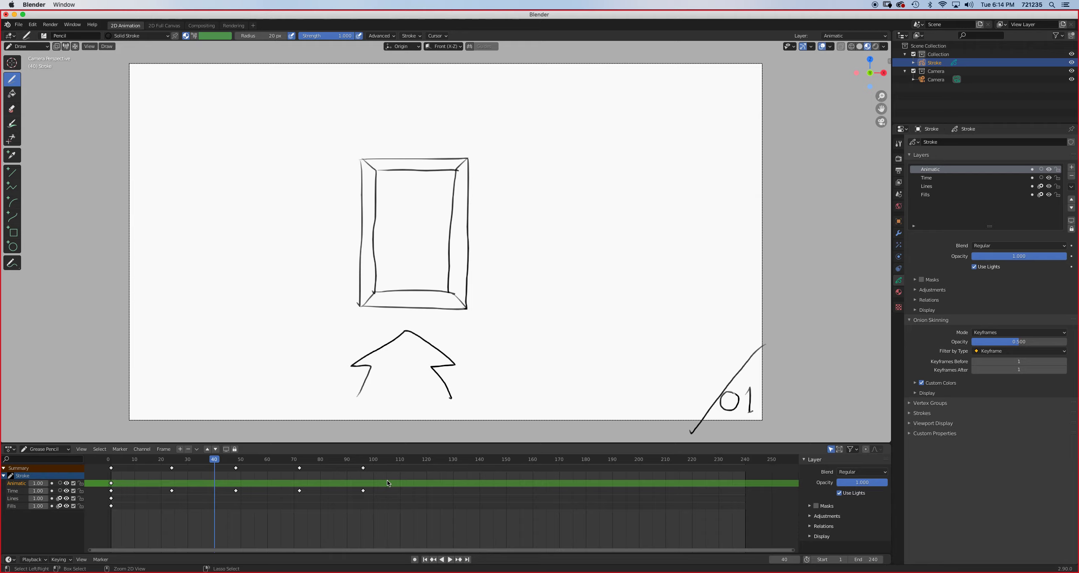
key("ctrl+z")
key("ctrl+z")
key("ctrl+z")
key("ctrl+z")
key("ctrl+z")
key("ctrl+z")
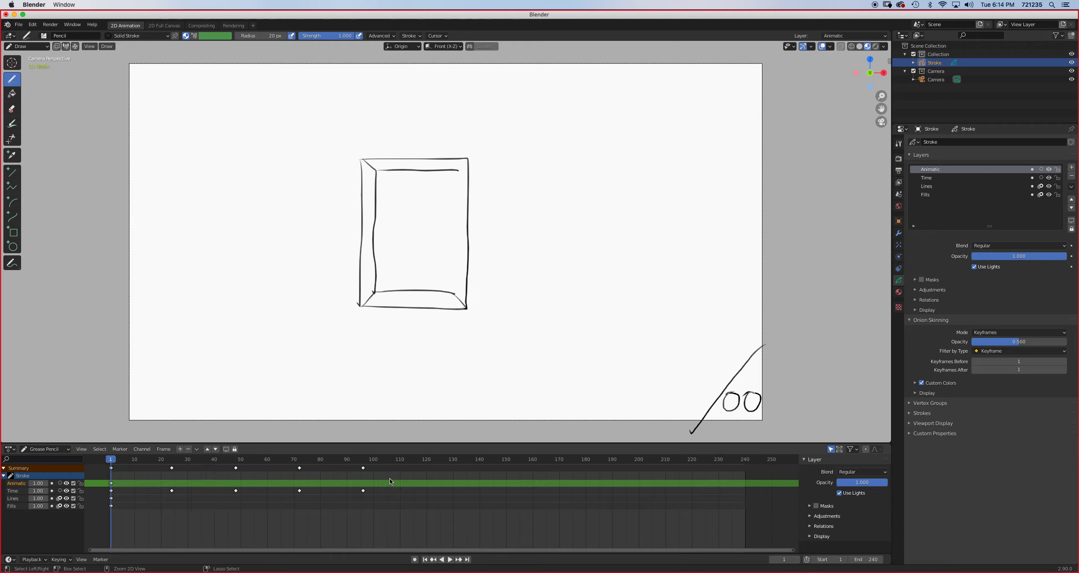
key("ctrl+z")
key("ctrl+z")
key("ctrl+z")
key("ctrl+z")
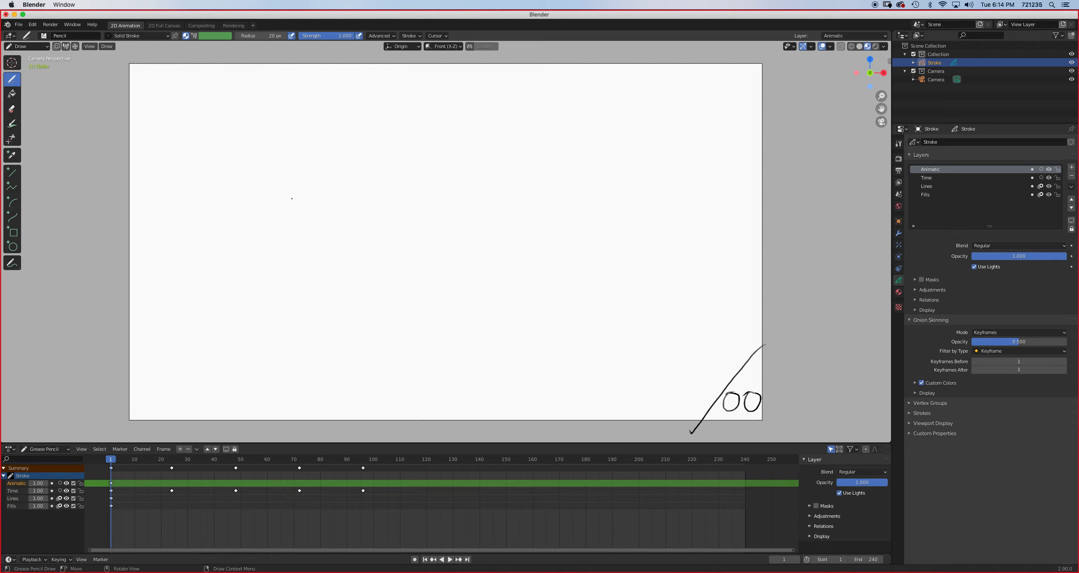
- Draw a circle near the camera frame's upper-left corner at frame 1, and a second circle lower down at frame 30
mouse_move(225, 111)
left_mouse_down()
mouse_move(209, 114)
mouse_move(199, 155)
mouse_move(242, 163)
mouse_move(252, 125)
mouse_move(233, 110)
left_mouse_up()
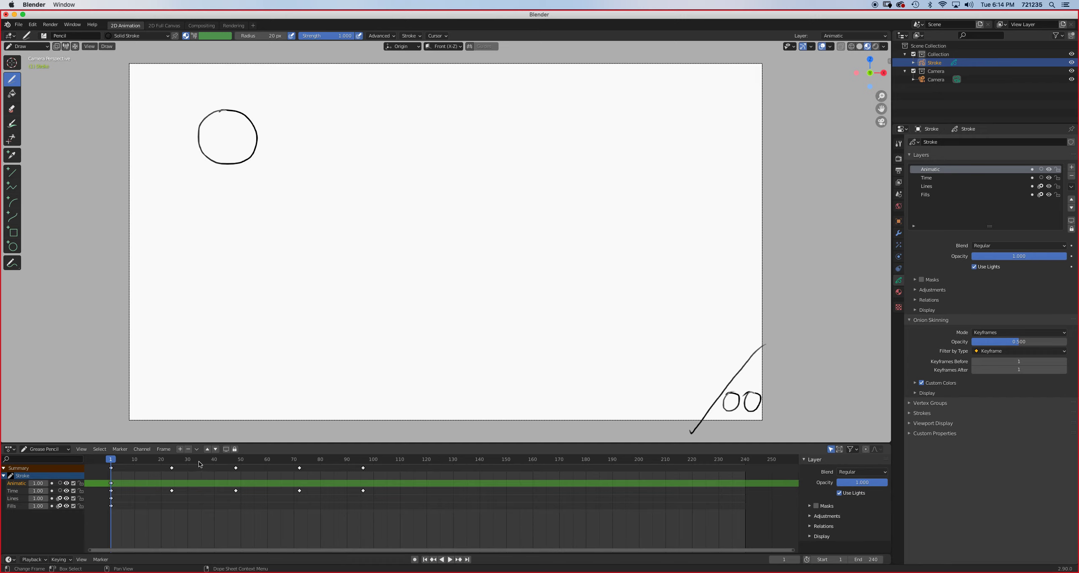
left_click(187, 460)
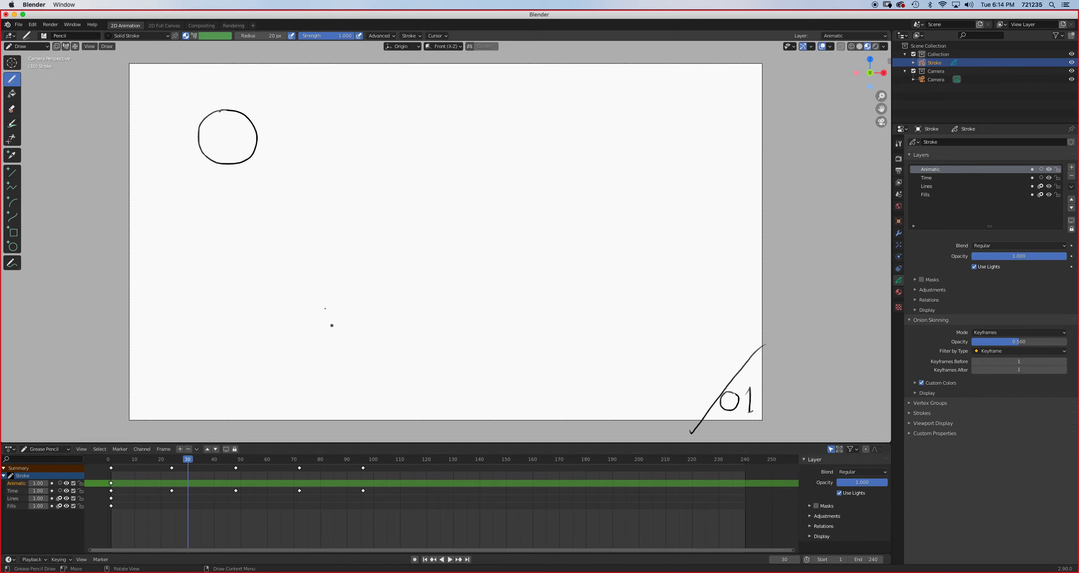
mouse_move(325, 298)
left_mouse_down()
mouse_move(303, 296)
mouse_move(283, 325)
mouse_move(297, 356)
mouse_move(336, 351)
mouse_move(345, 327)
mouse_move(323, 303)
left_mouse_up()
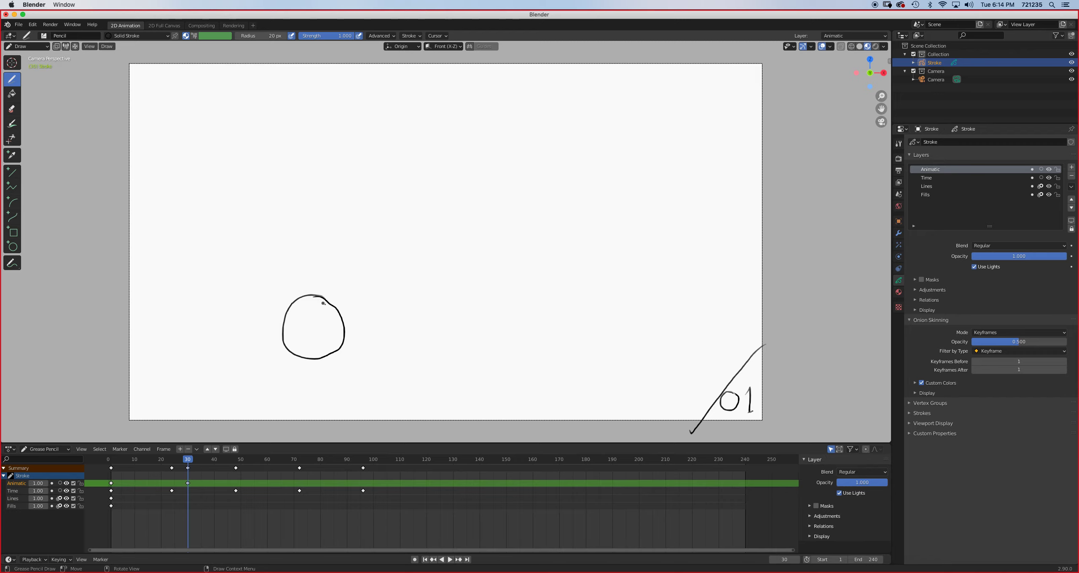
- Sketch a curved downward arrow beside the circle at frame 1 and a rising curved arrow beside the circle at frame 30
left_click_drag(187, 458, 111, 460)
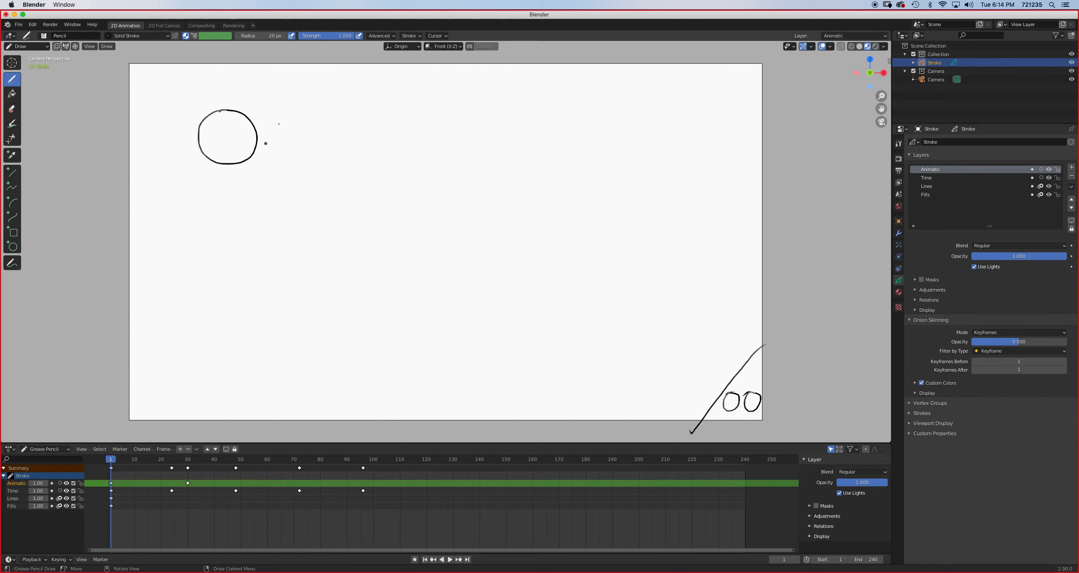
mouse_move(281, 129)
left_mouse_down()
mouse_move(314, 140)
mouse_move(360, 230)
mouse_move(365, 206)
left_mouse_up()
key("space")
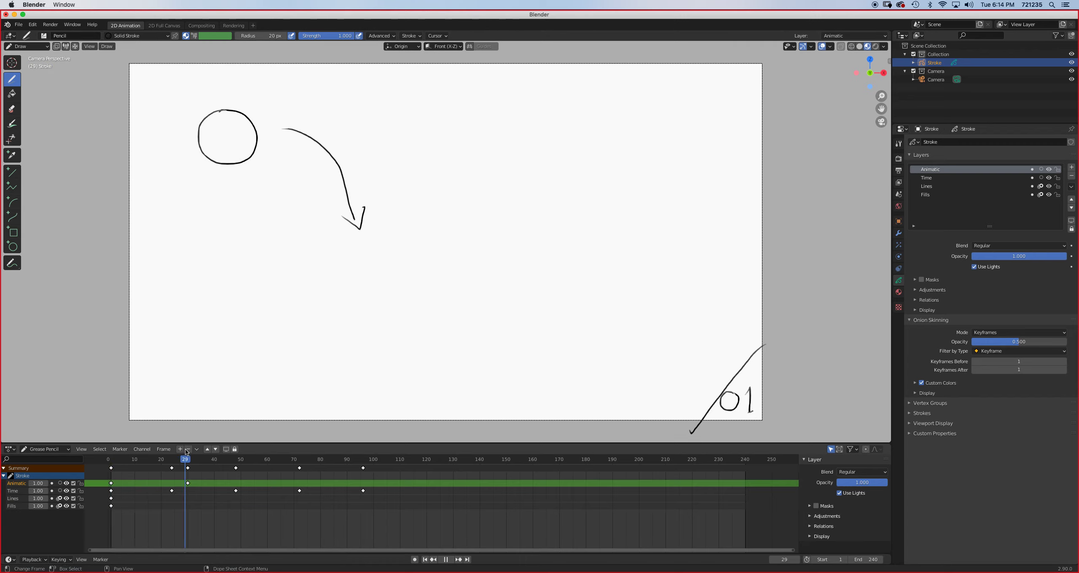
left_click_drag(186, 450, 181, 449)
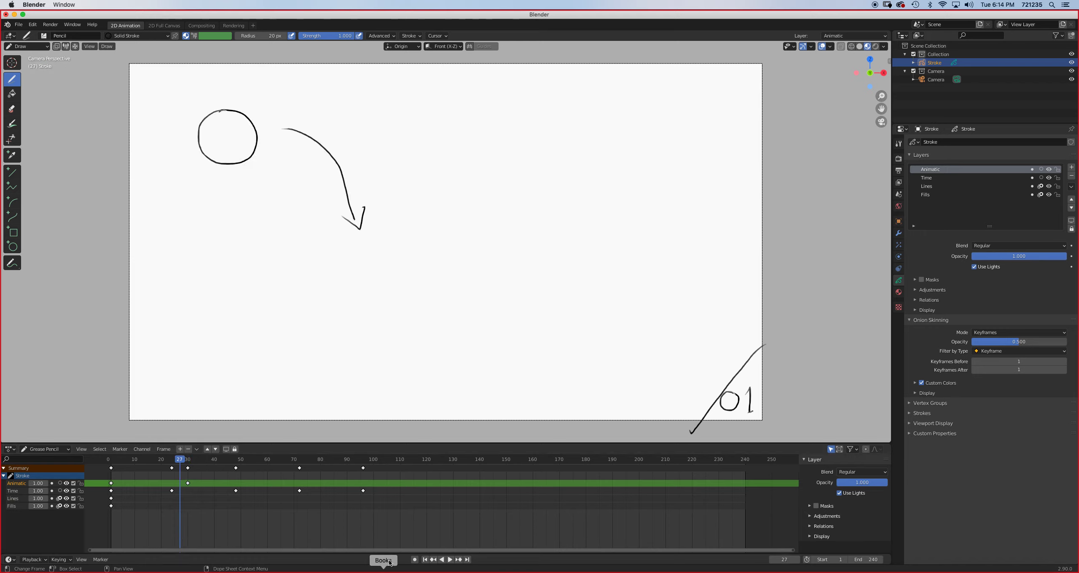
key("Right")
key("Right")
key("Right")
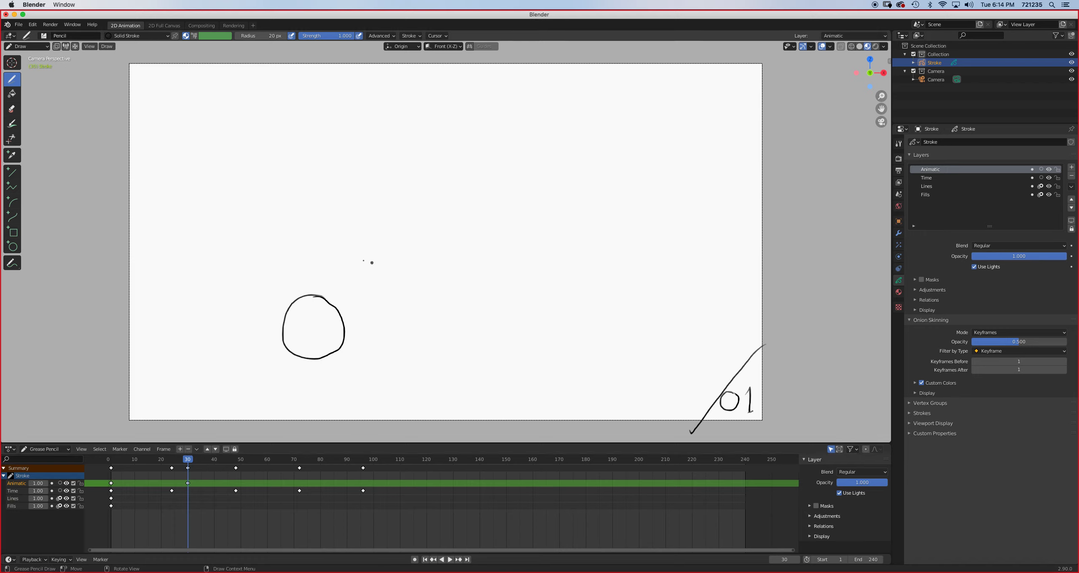
mouse_move(353, 327)
left_mouse_down()
mouse_move(378, 269)
mouse_move(429, 217)
mouse_move(427, 248)
left_mouse_up()
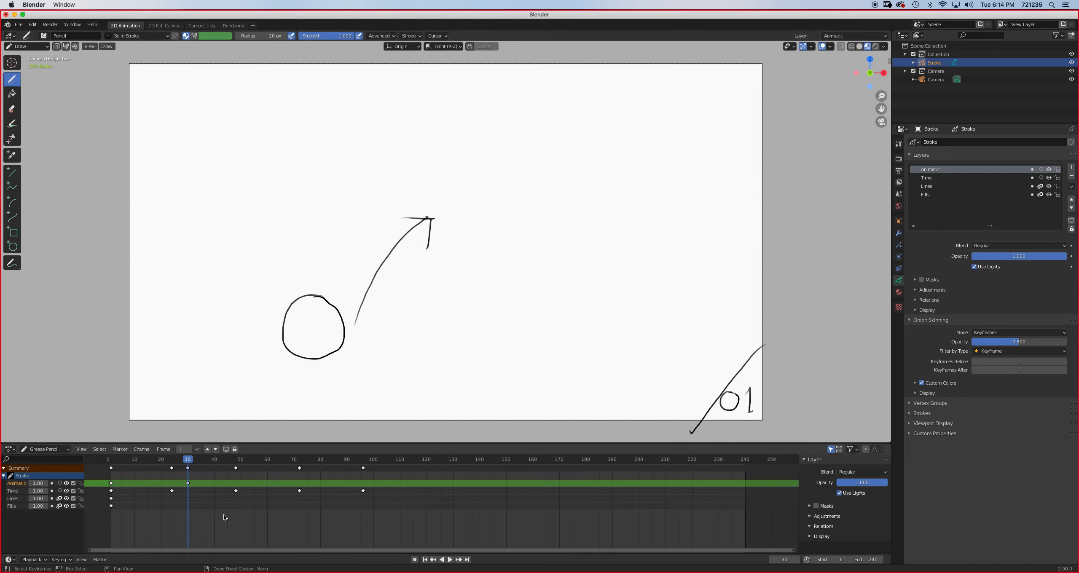
- Play back the two circle poses with their motion arrows from the start of the timeline
left_click(114, 460)
key("space")
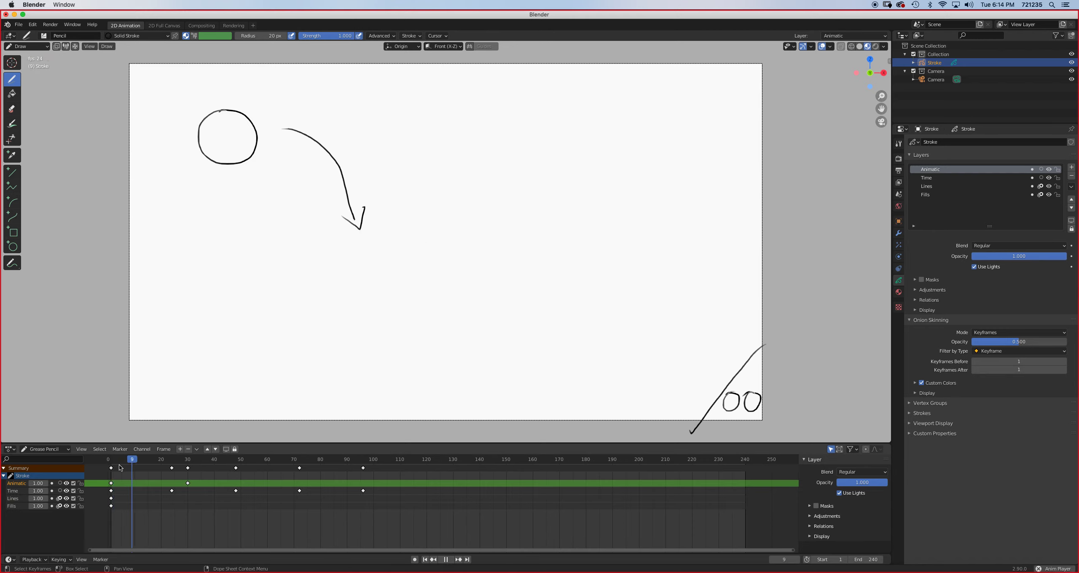
key("space")
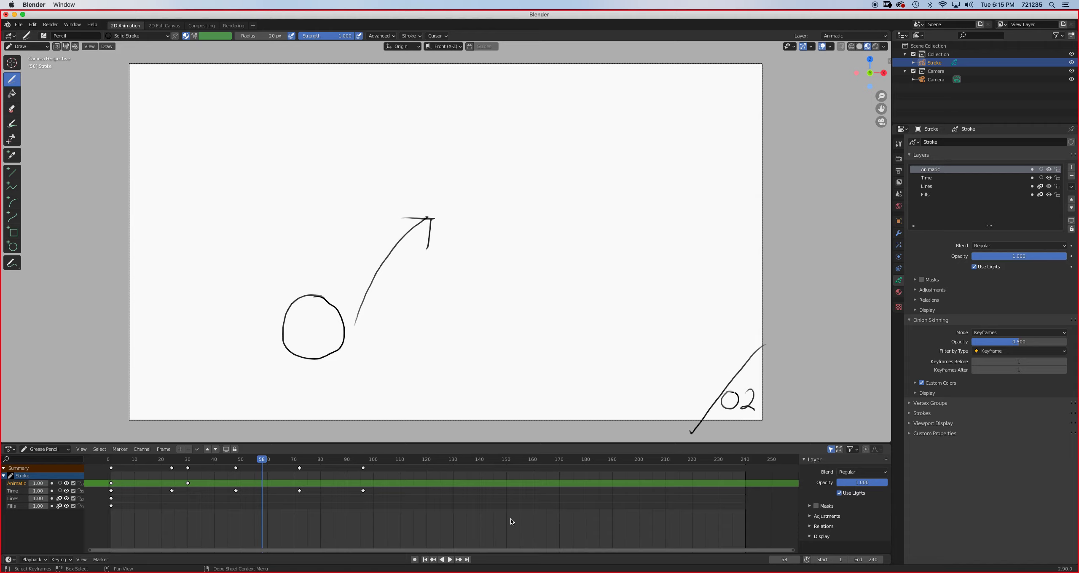
- At frame 62, draw the circle resting on a ledge, with a right-pointing arrow and small motion marks
left_click_drag(263, 463, 272, 463)
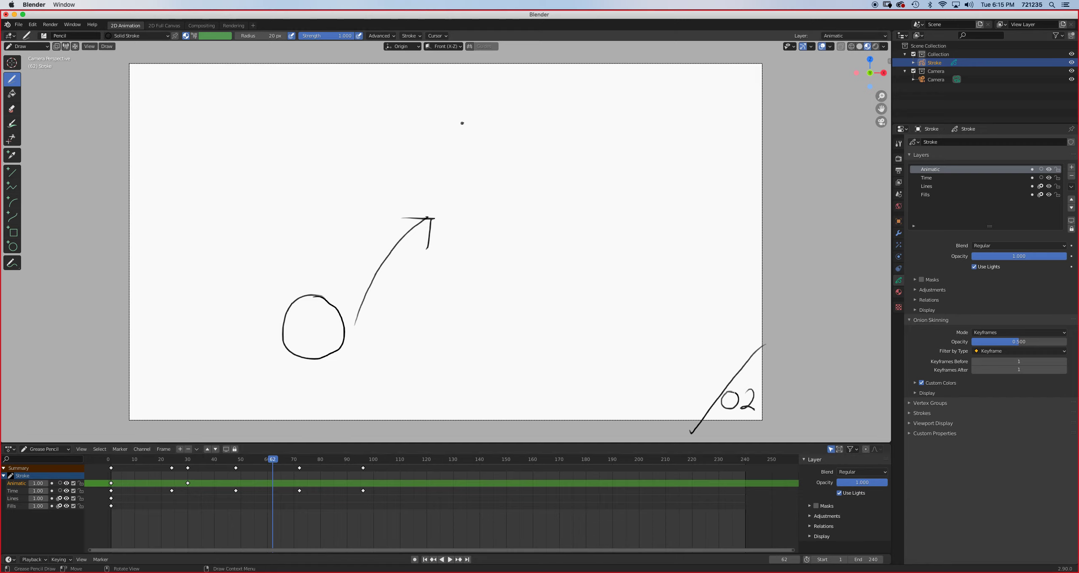
mouse_move(465, 119)
left_mouse_down()
mouse_move(452, 120)
mouse_move(442, 173)
mouse_move(496, 170)
mouse_move(498, 130)
mouse_move(457, 123)
left_mouse_up()
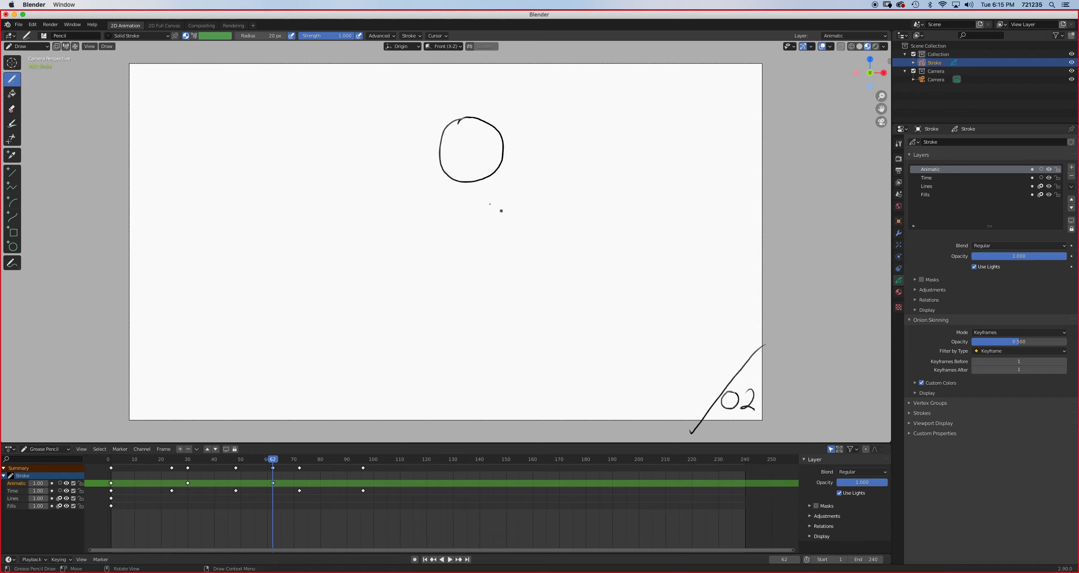
left_click_drag(444, 181, 563, 179)
left_click_drag(444, 182, 436, 348)
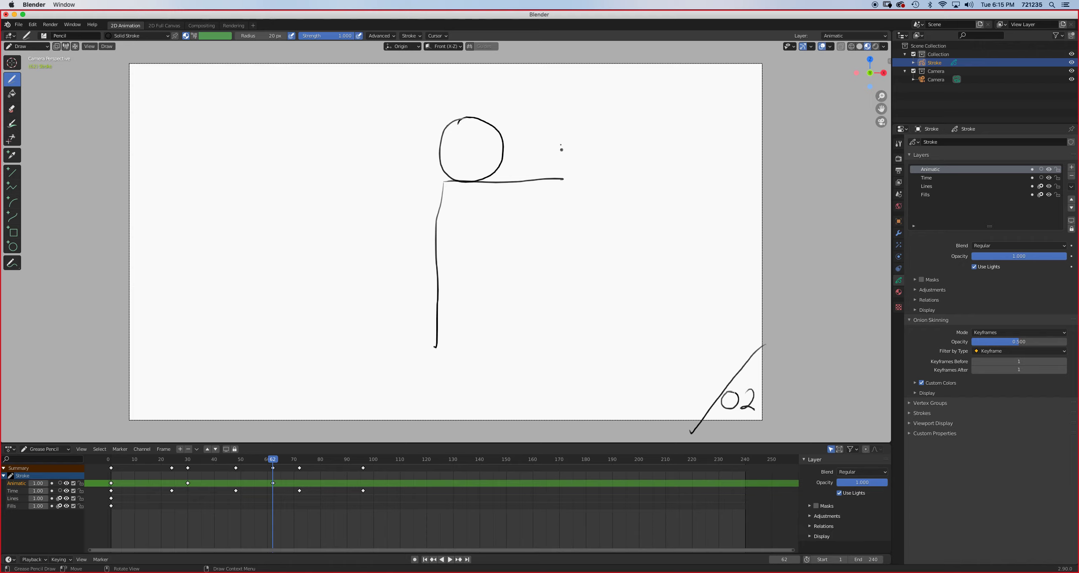
mouse_move(534, 147)
left_mouse_down()
mouse_move(637, 149)
mouse_move(614, 167)
left_mouse_up()
left_click_drag(505, 107, 518, 121)
- Play back and scrub through the animatic sketches, leaving the playhead at frame 73
key("space")
left_click(151, 490)
mouse_move(151, 490)
left_mouse_down()
mouse_move(111, 489)
mouse_move(322, 484)
mouse_move(275, 483)
mouse_move(271, 467)
left_mouse_up()
key("space")
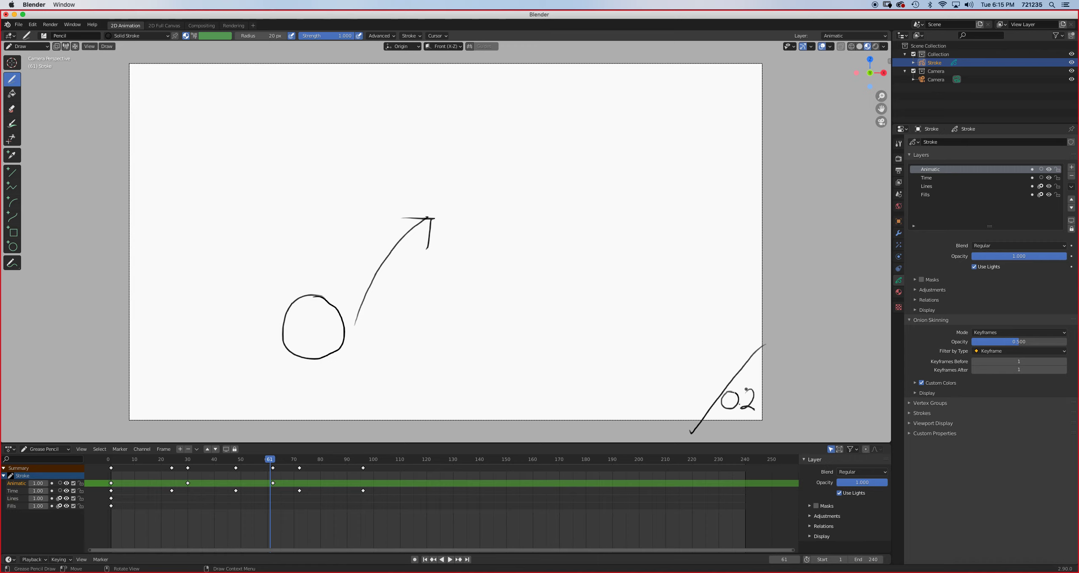
key("space")
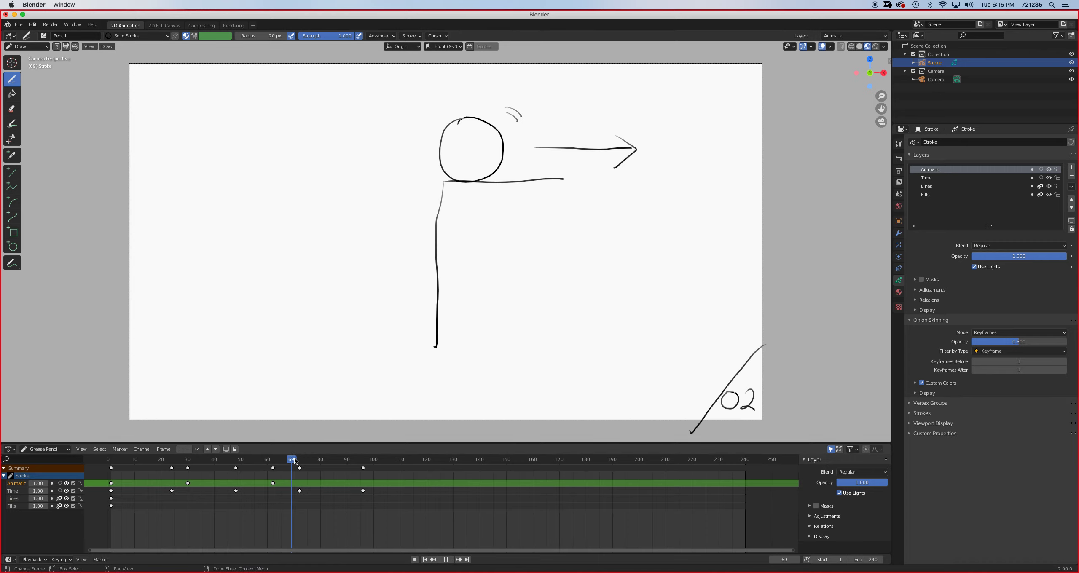
mouse_move(350, 453)
left_mouse_down()
mouse_move(129, 465)
mouse_move(372, 462)
mouse_move(114, 464)
mouse_move(302, 459)
left_mouse_up()
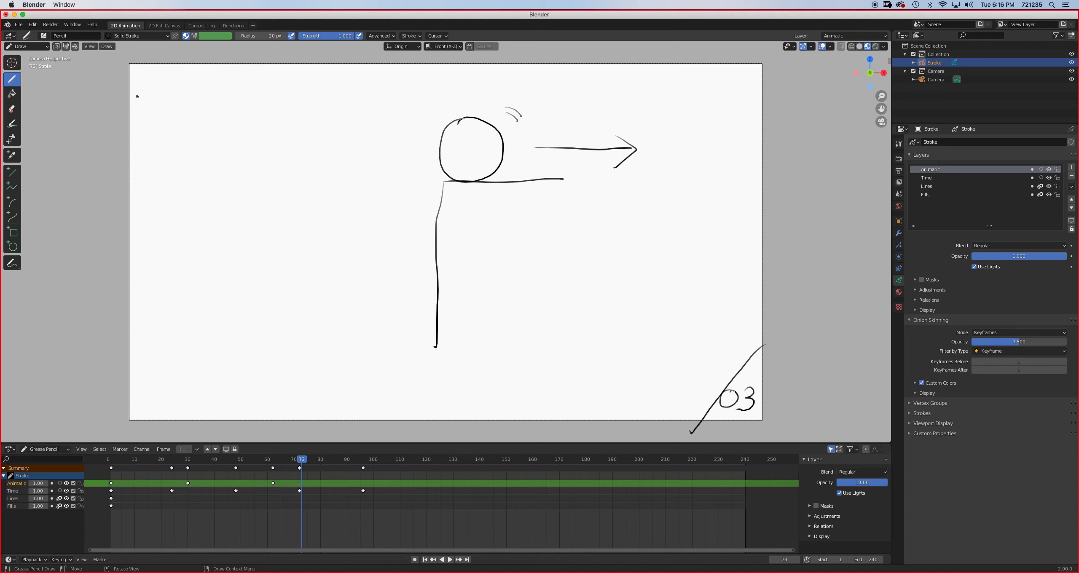
- In Object Mode, add a mesh plane at the origin and scale it up into a large floor extending past the camera
left_click(25, 46)
left_click(23, 53)
scroll(405, 222, "up", 2)
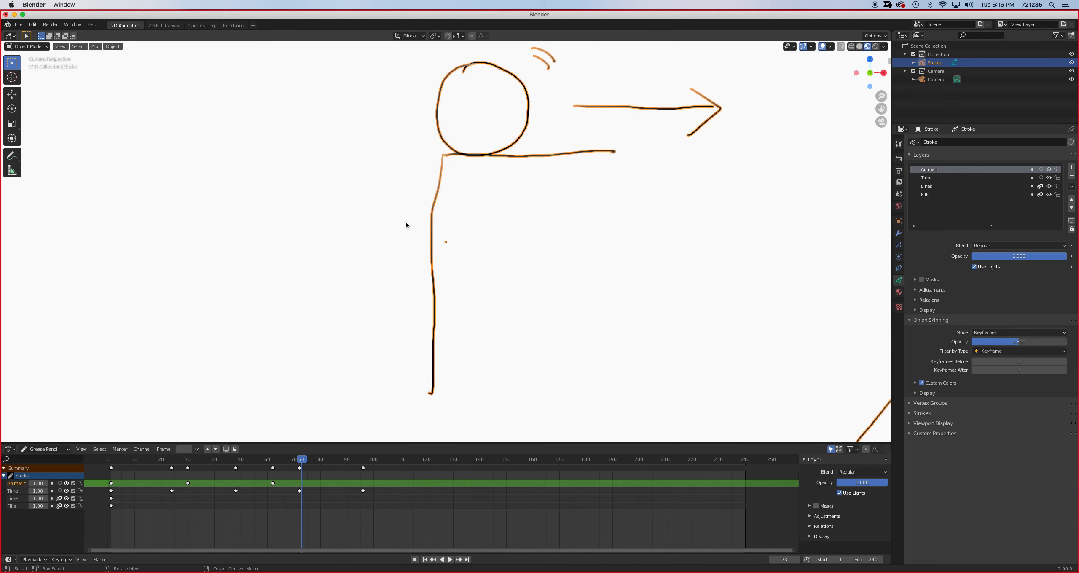
scroll(406, 225, "down", 5)
middle_click_drag(467, 228, 457, 243)
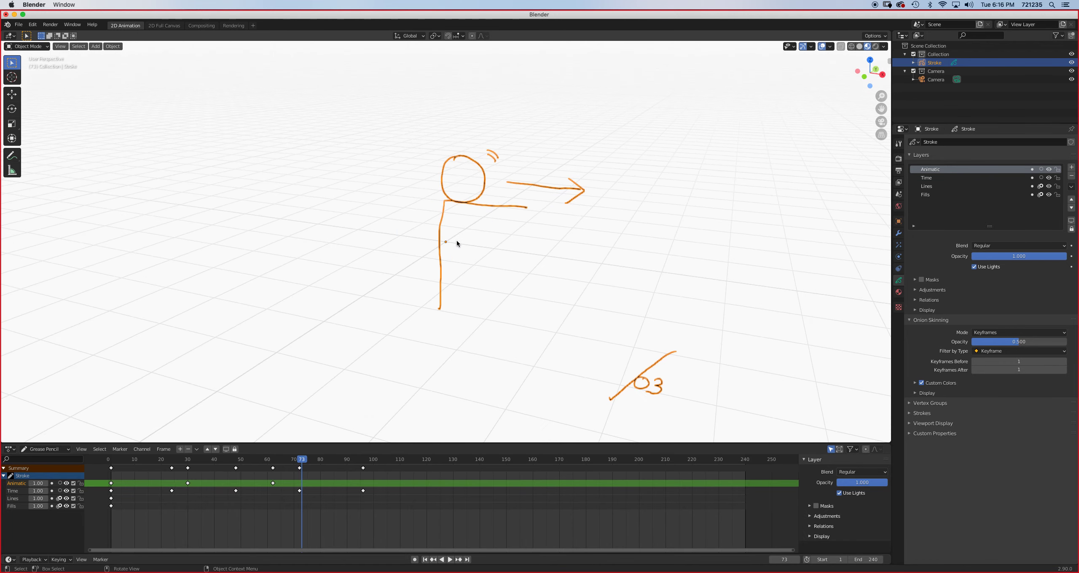
scroll(457, 240, "down", 5)
left_click(95, 46)
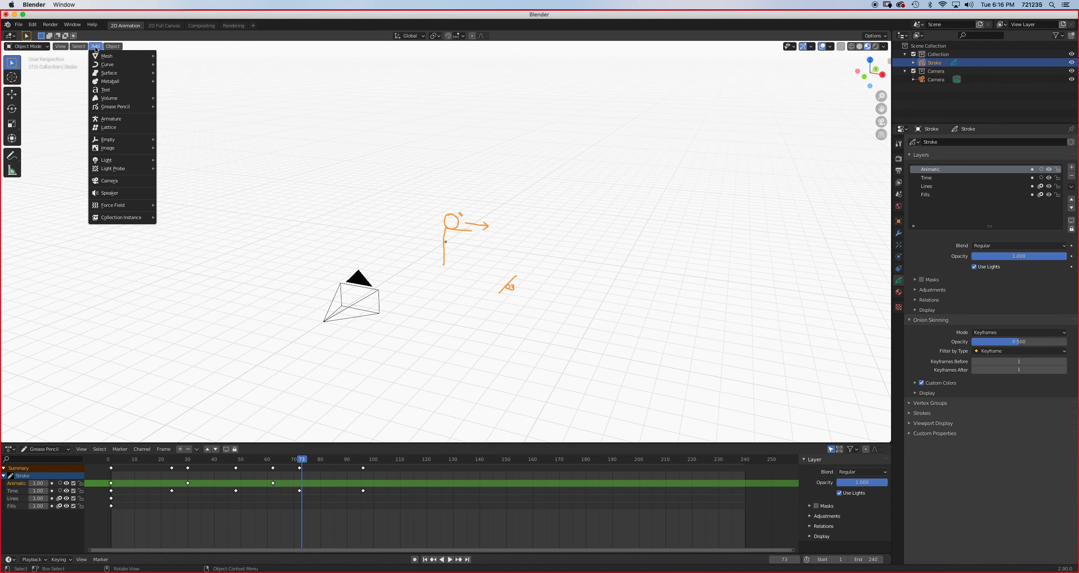
mouse_move(122, 56)
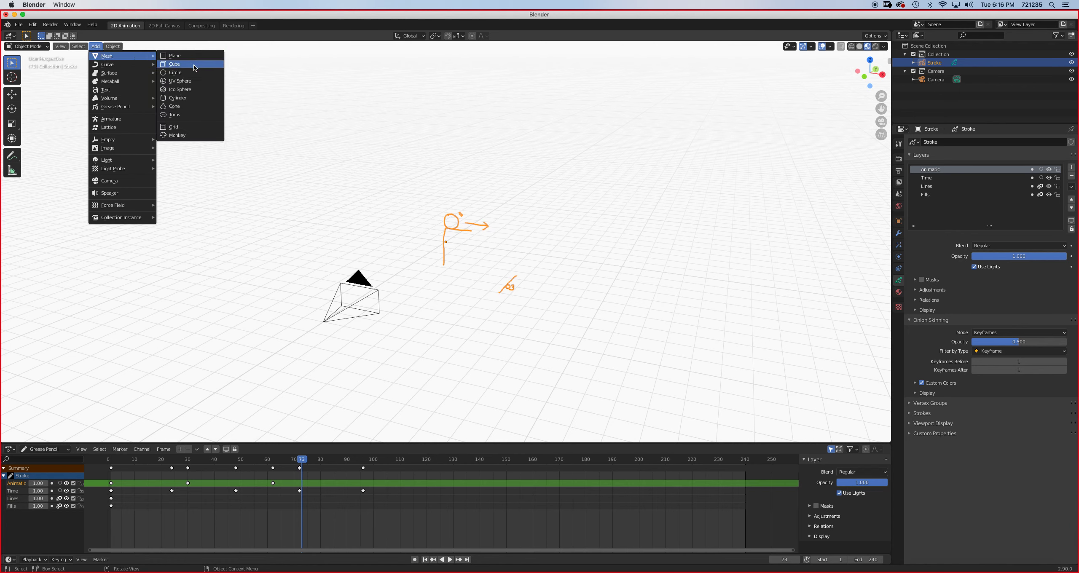
left_click(194, 57)
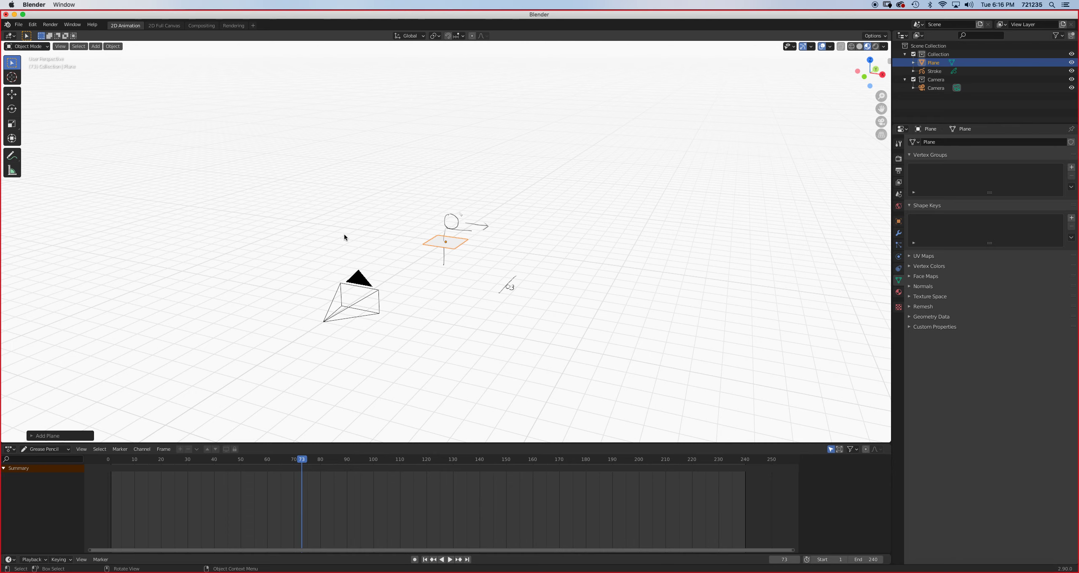
key("s")
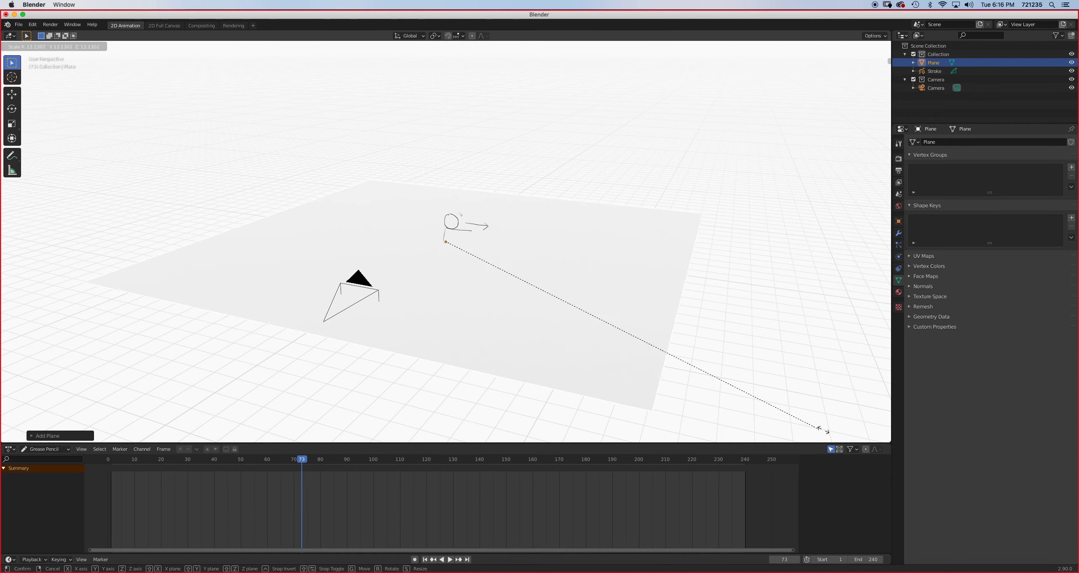
left_click(859, 405)
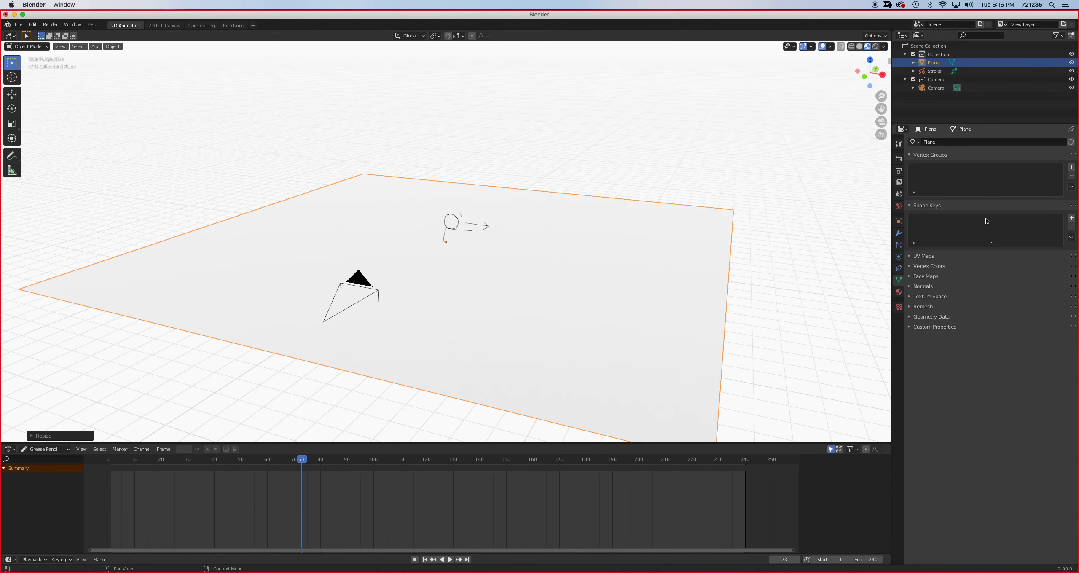
- Give the plane a new material and darken its base color to dark grey
left_click(898, 292)
left_click(998, 176)
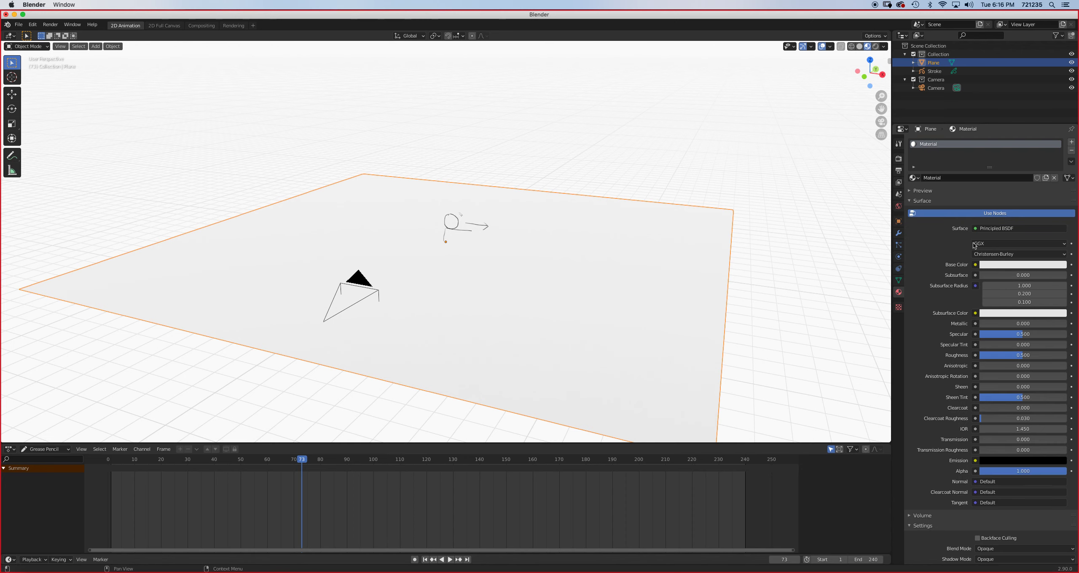
left_click(1011, 264)
left_click_drag(1060, 146, 1060, 188)
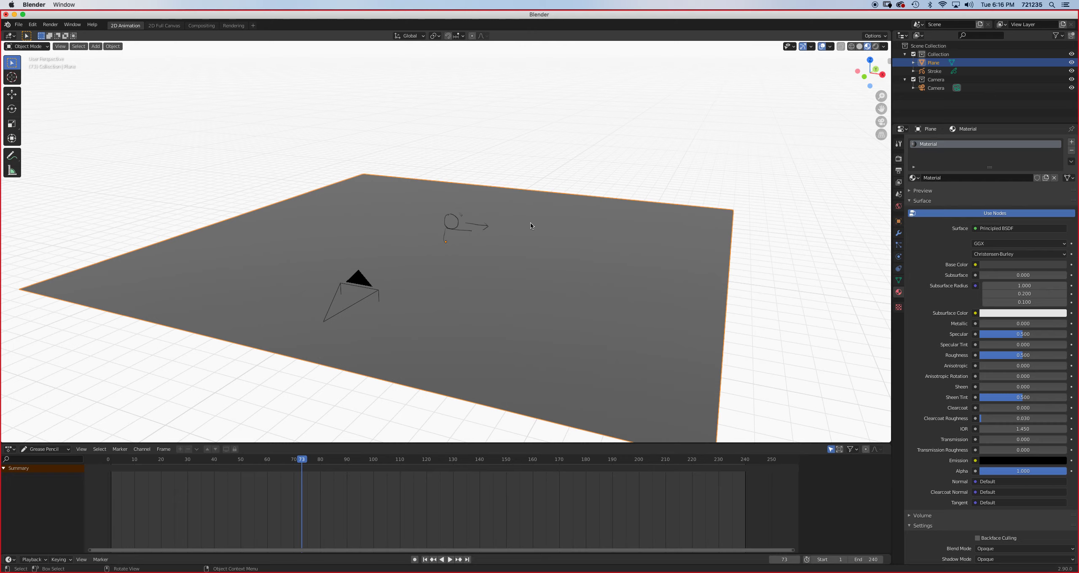
- From the camera view, tilt the plane about the global X axis so its surface faces the camera as a ground
key("KP_0")
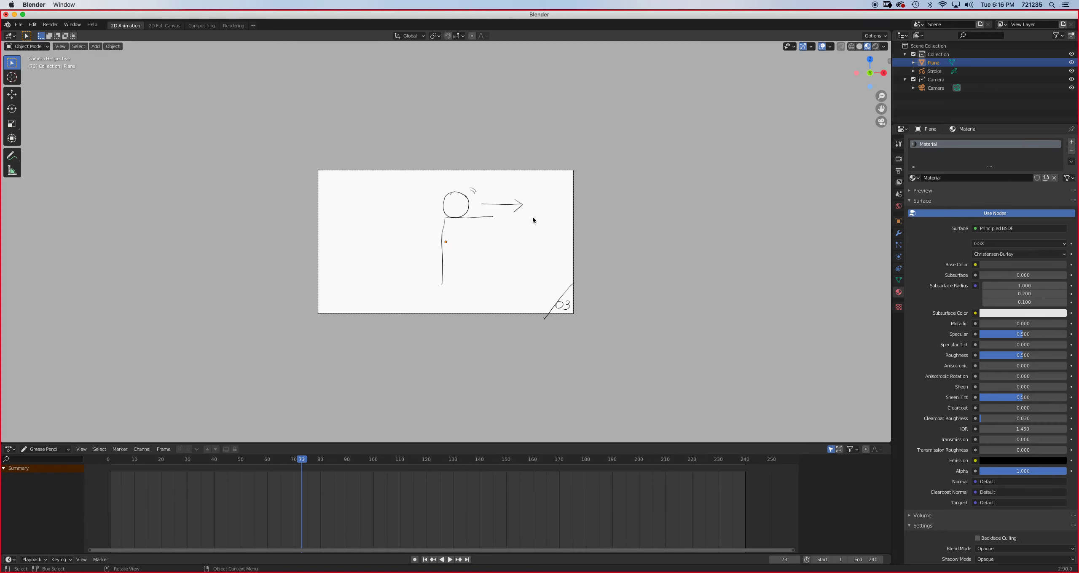
key("r")
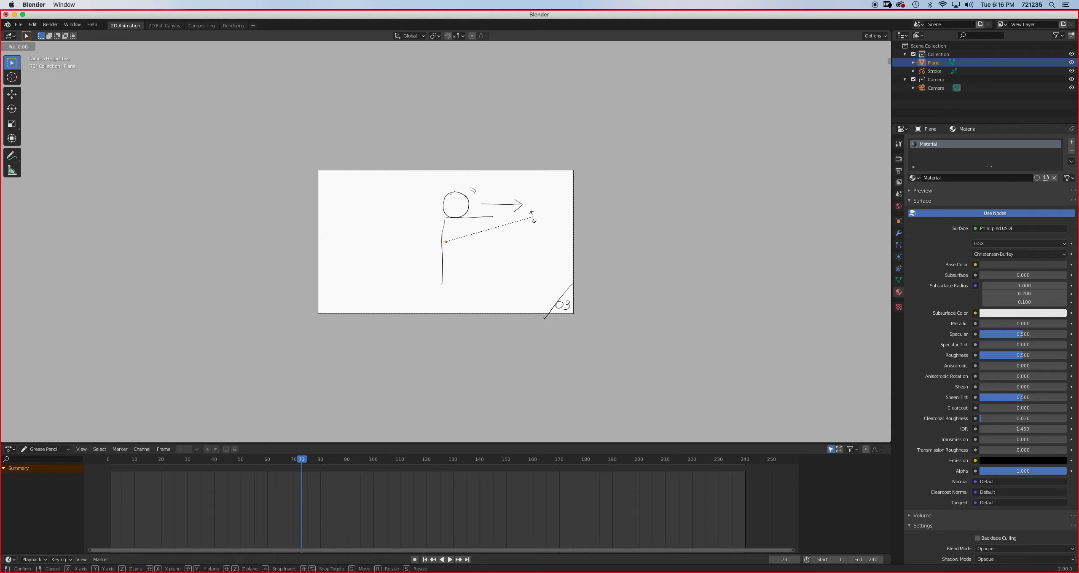
key("x")
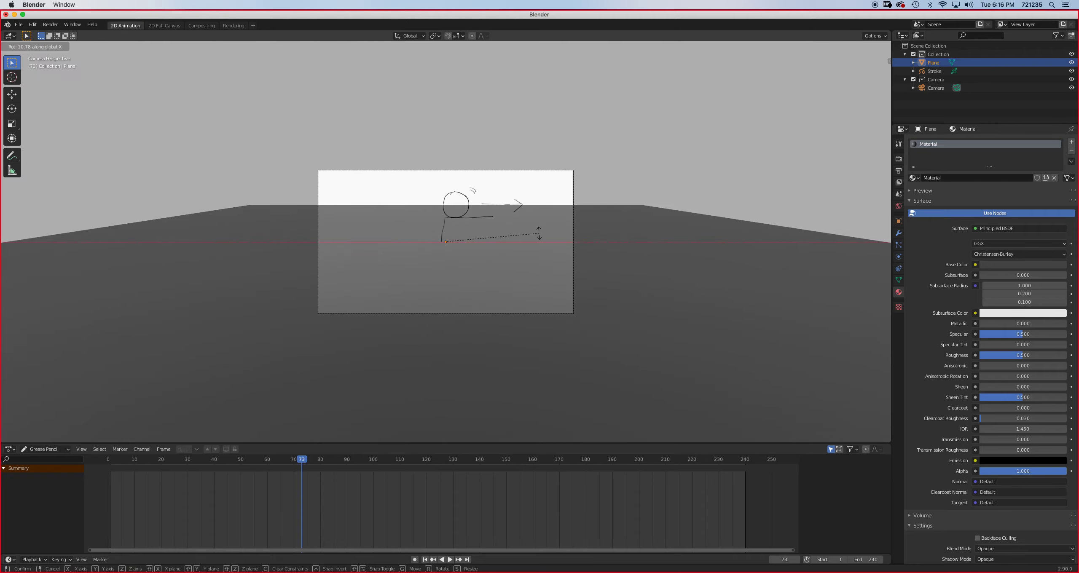
left_click(537, 229)
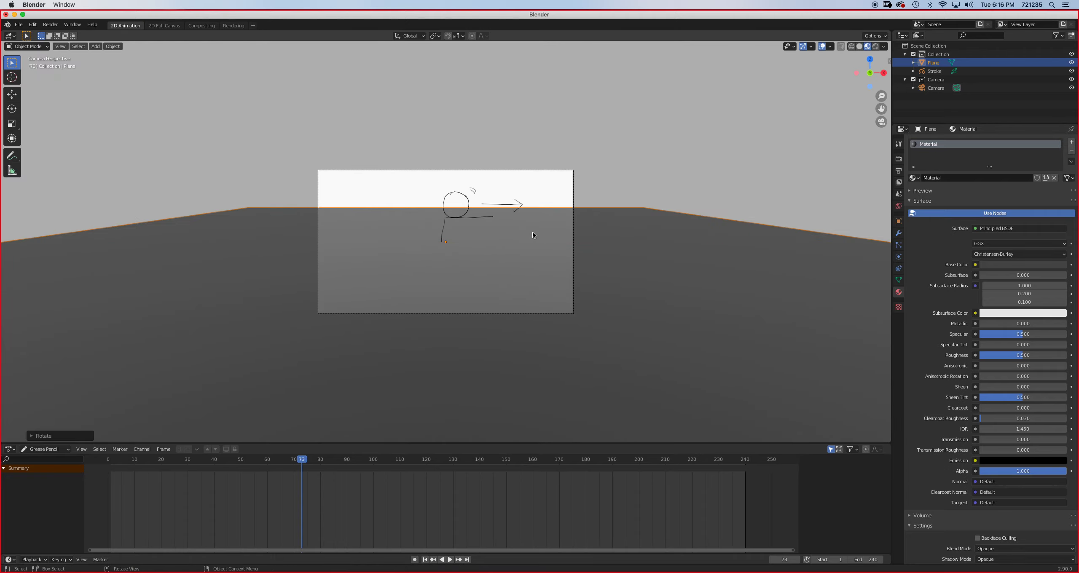
- Lower the plane along the global Z axis until its horizon sits below the middle of the camera frame
key("g")
key("z")
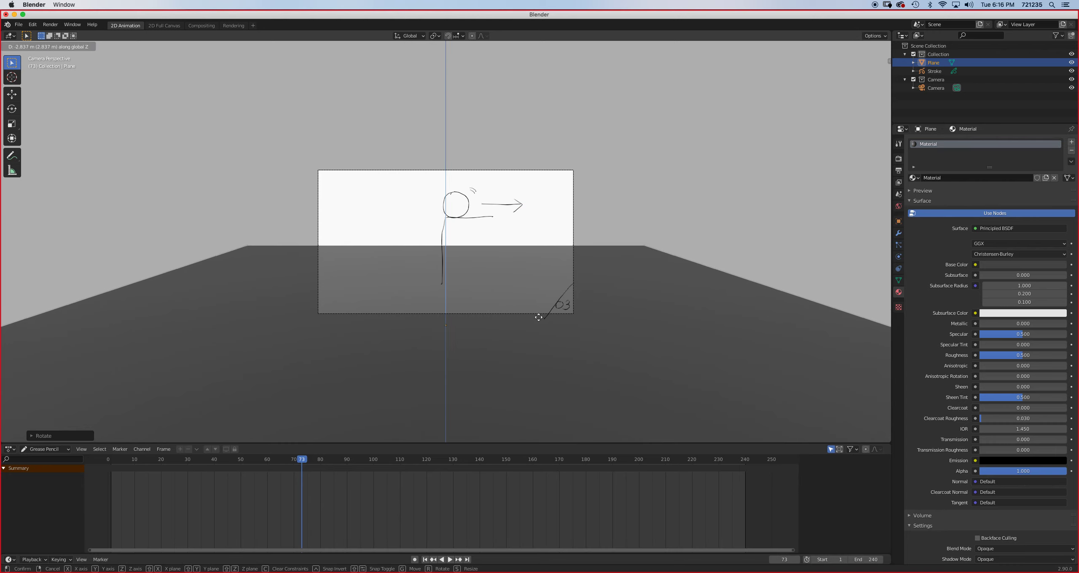
left_click(545, 345)
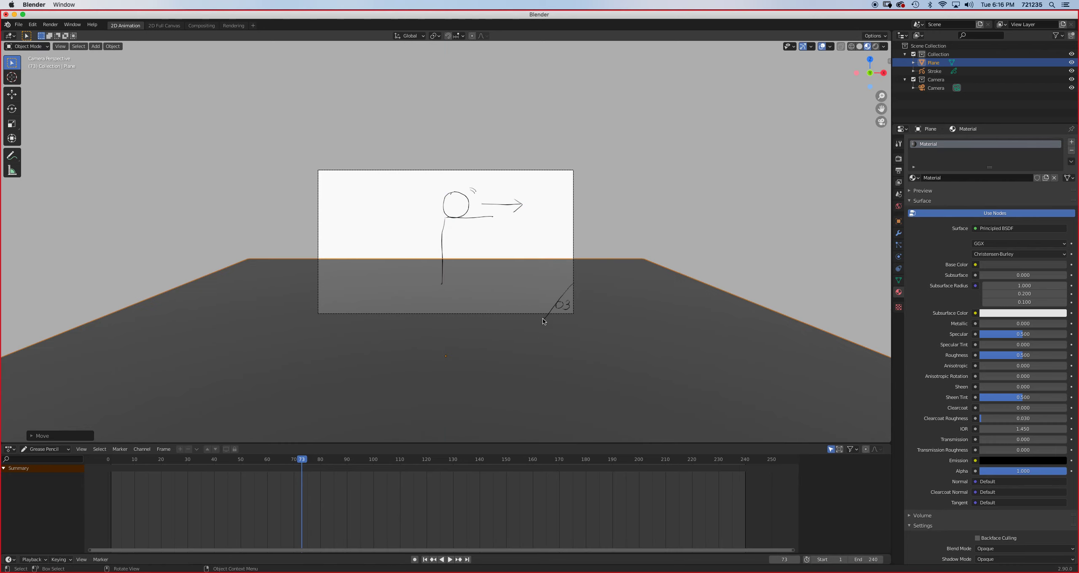
scroll(543, 321, "up", 5)
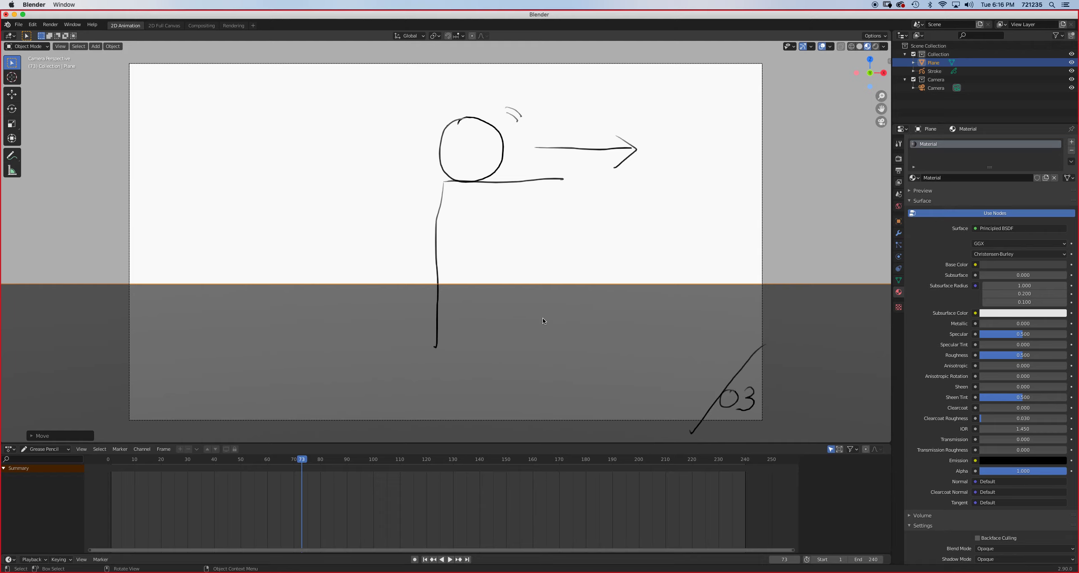
scroll(559, 317, "down", 5)
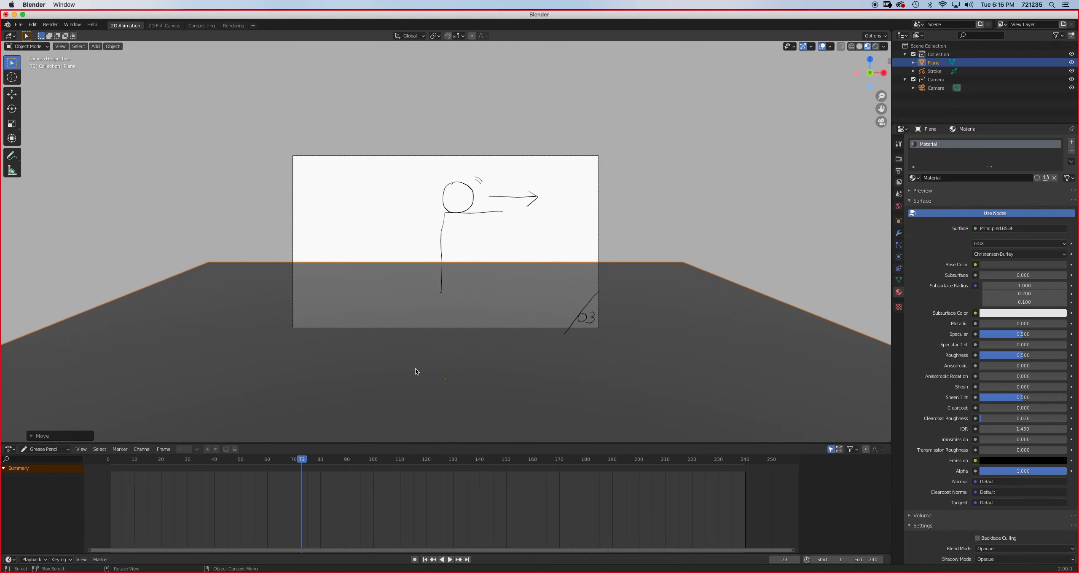
- Select the Grease Pencil drawing and return it to Draw mode
left_click(444, 226)
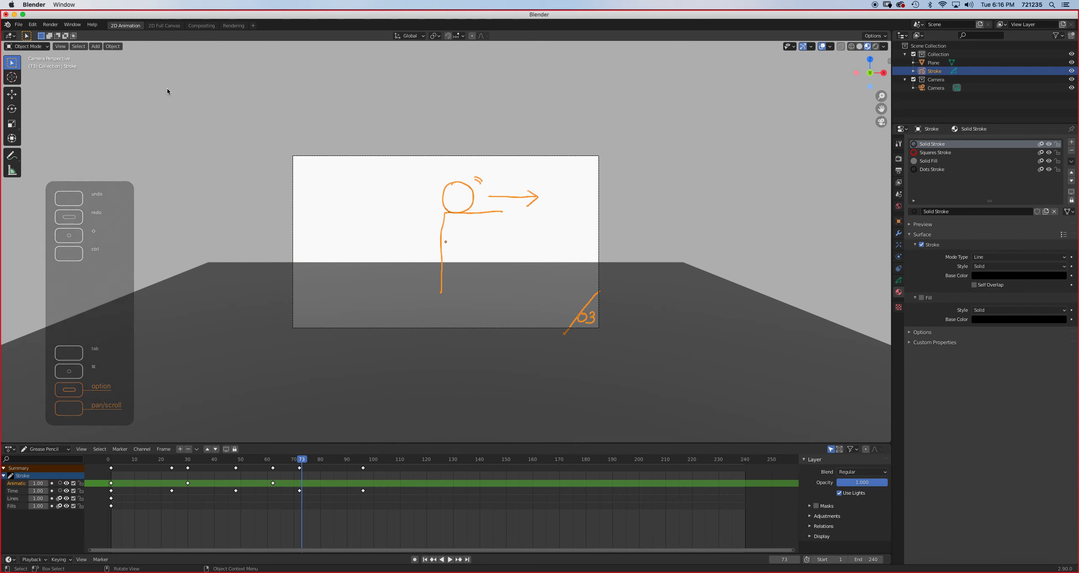
left_click(24, 45)
left_click(23, 84)
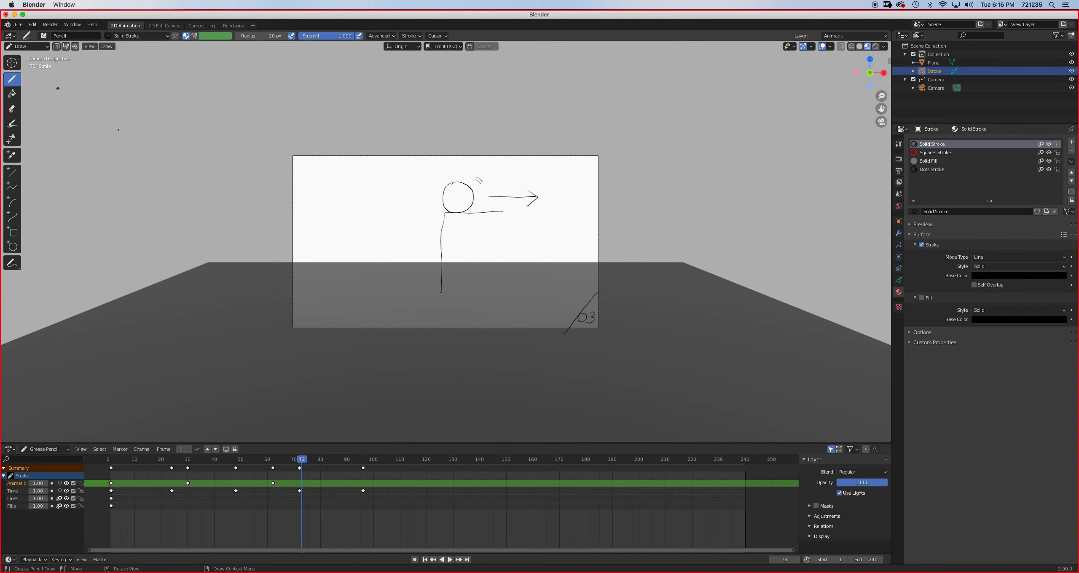
- Play back and scrub the animatic sketches over the grey floor, leaving the playhead at frame 122
key("space")
left_click(149, 462)
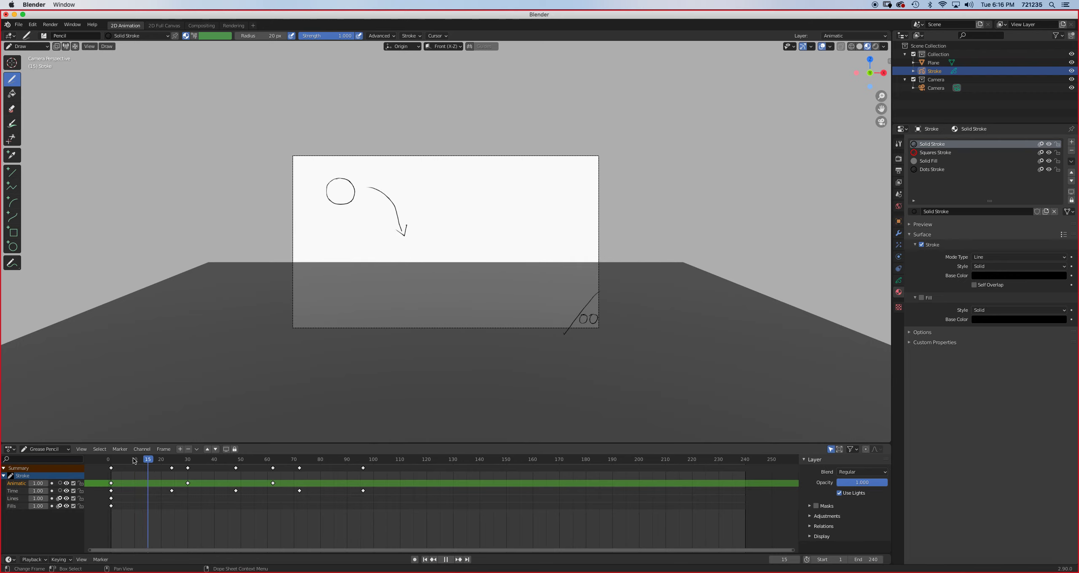
mouse_move(169, 465)
left_mouse_down()
mouse_move(351, 463)
mouse_move(113, 462)
mouse_move(353, 462)
mouse_move(125, 462)
mouse_move(248, 462)
mouse_move(256, 474)
left_mouse_up()
key("space")
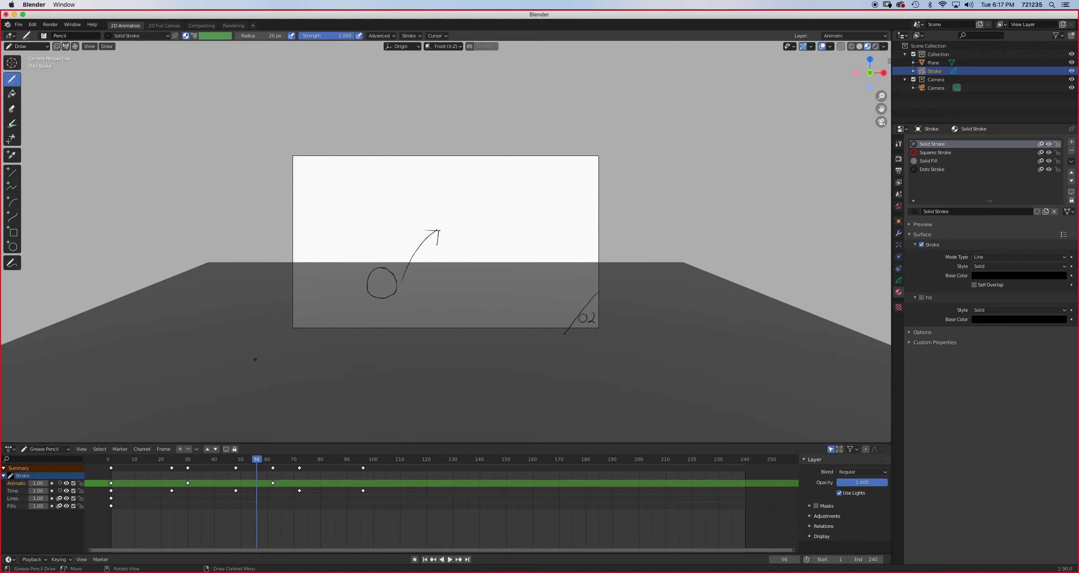
key("shift+ctrl+space")
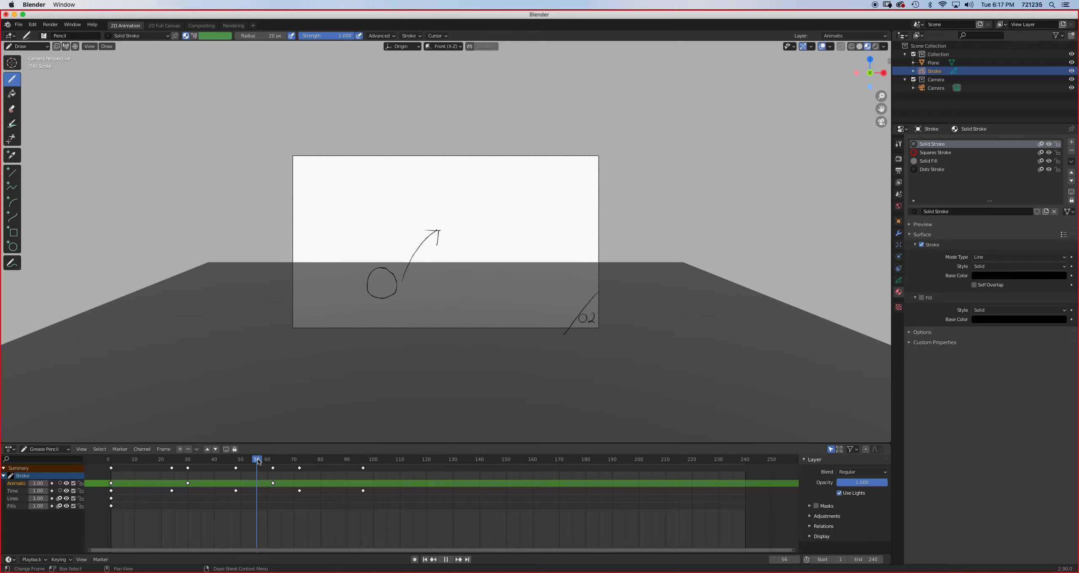
mouse_move(206, 460)
left_mouse_down()
mouse_move(145, 460)
mouse_move(235, 469)
left_mouse_up()
key("space")
scroll(451, 323, "up", 3)
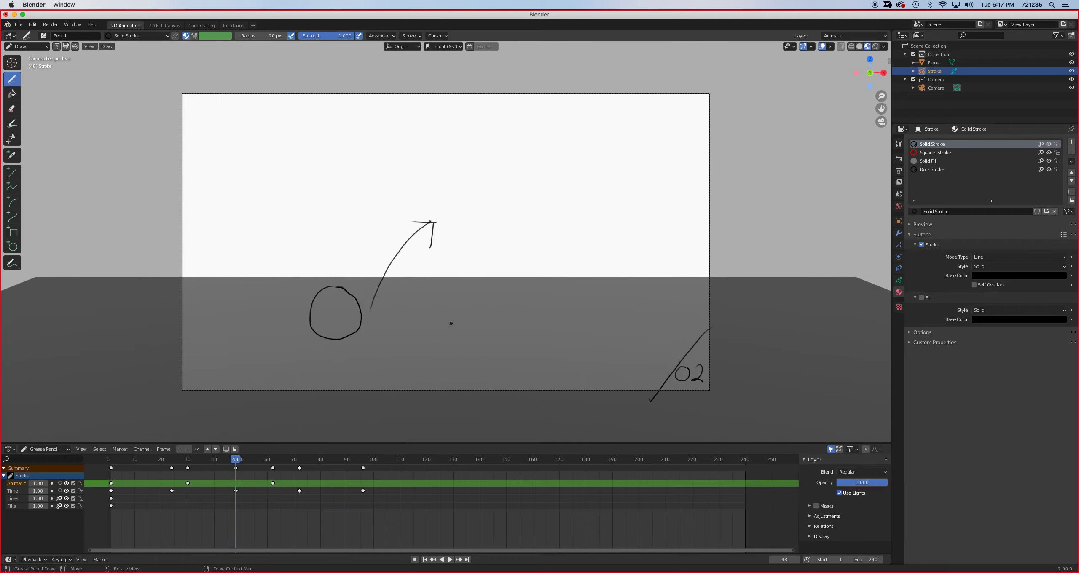
key("space")
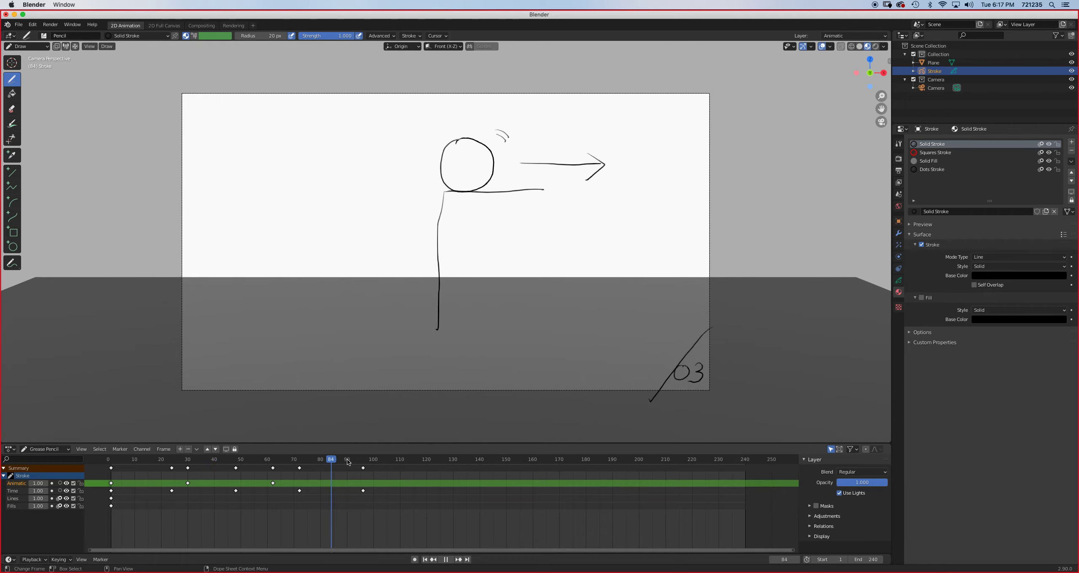
key("space")
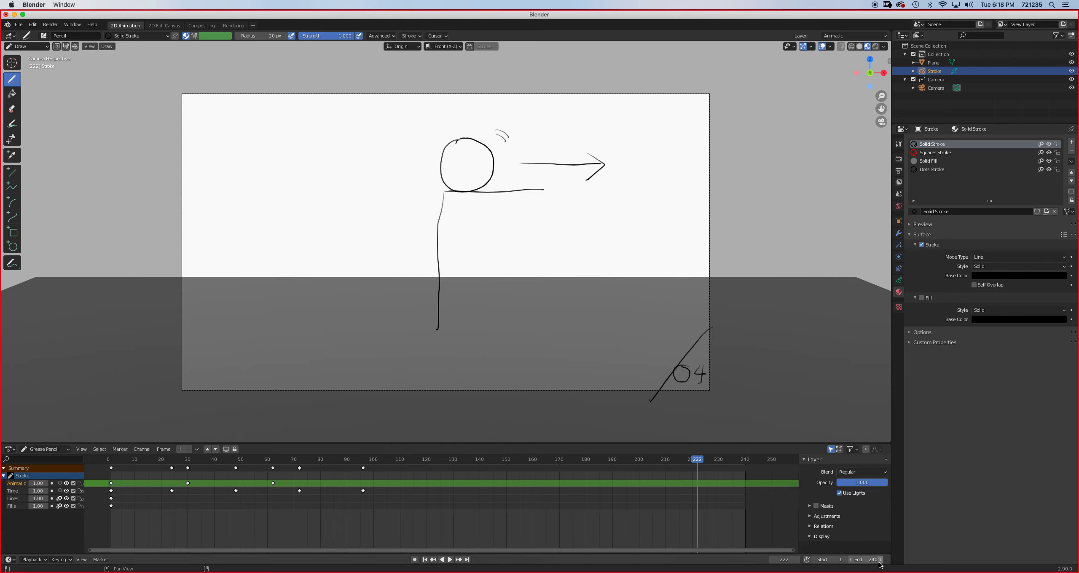
left_click_drag(699, 460, 433, 470)
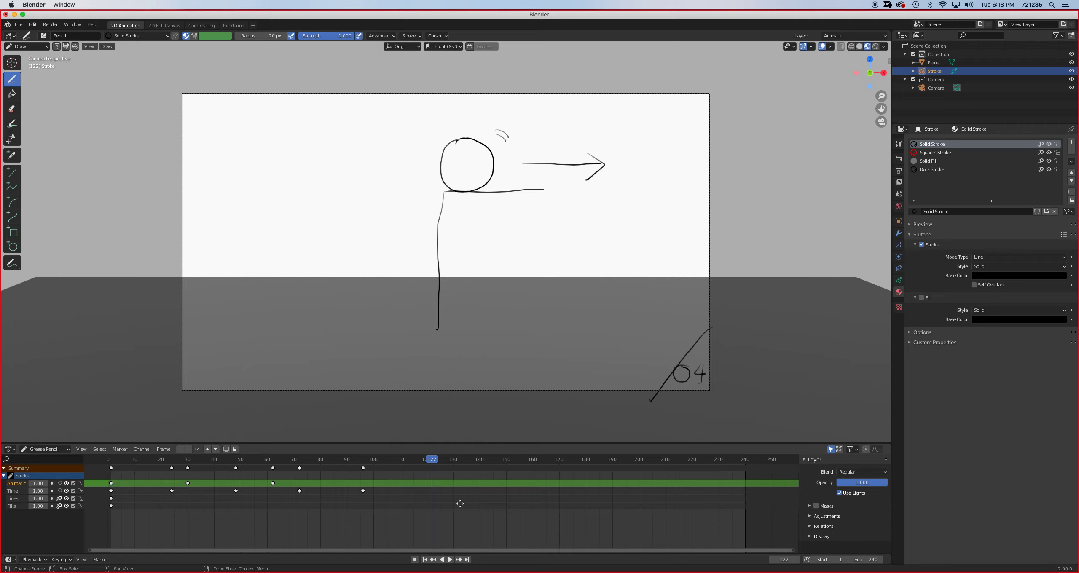
- Zoom into the timeline around the playhead and pan back to the Time keyframe at frame 96
mouse_move(458, 502)
middle_mouse_down()
mouse_move(566, 502)
mouse_move(441, 506)
mouse_move(452, 509)
middle_mouse_up()
scroll(453, 509, "up", 3)
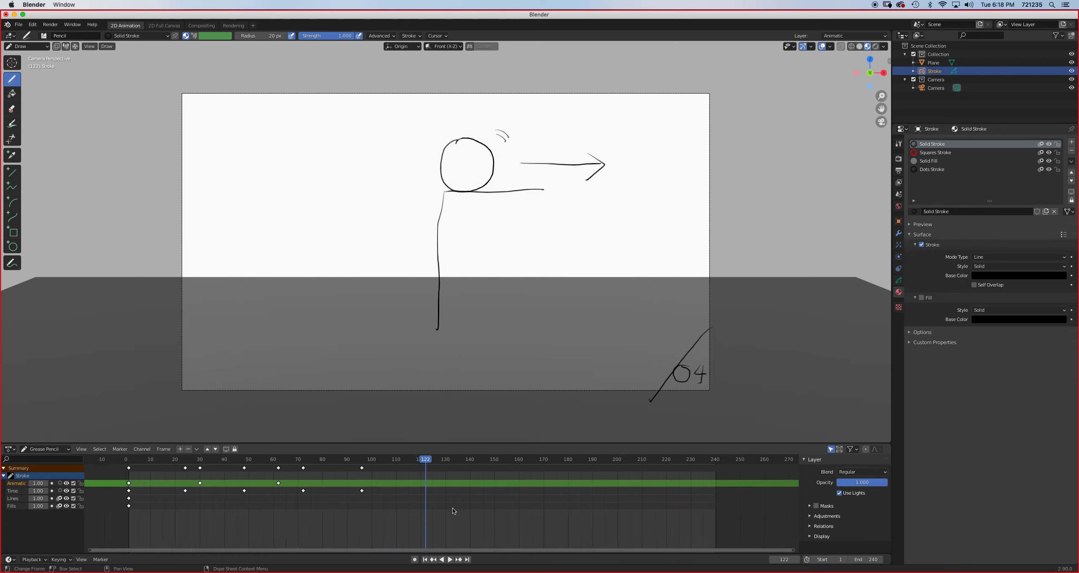
scroll(454, 508, "up", 12)
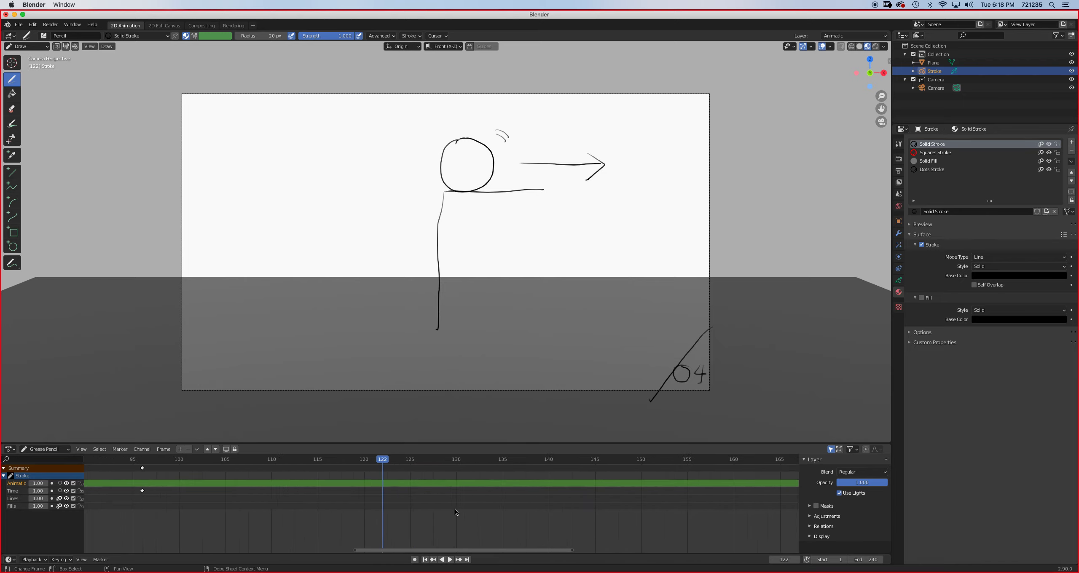
scroll(455, 509, "down", 5)
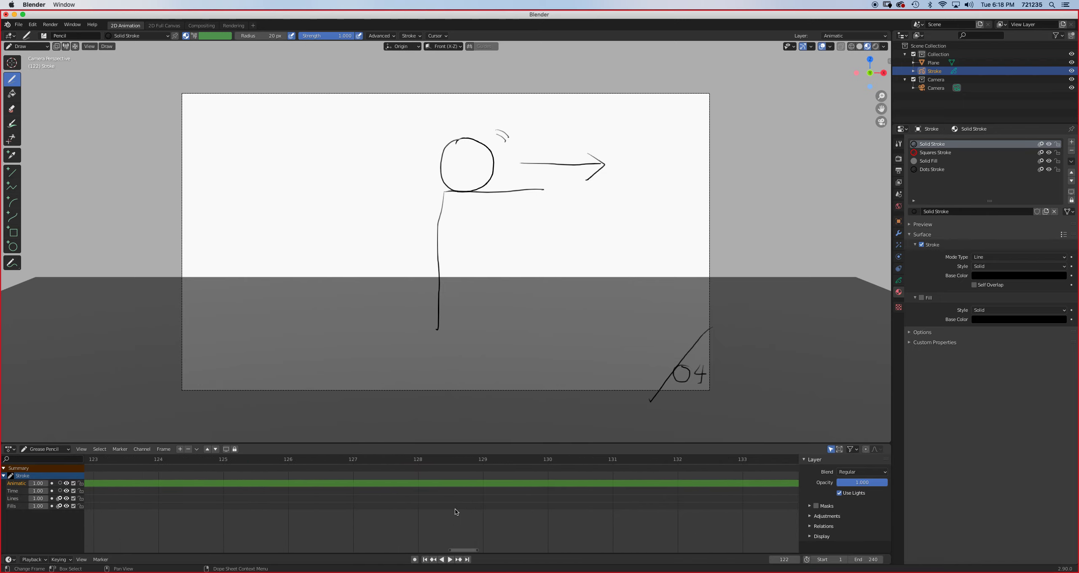
middle_click_drag(418, 501, 573, 503)
left_click_drag(455, 551, 392, 557)
scroll(366, 552, "right", 5)
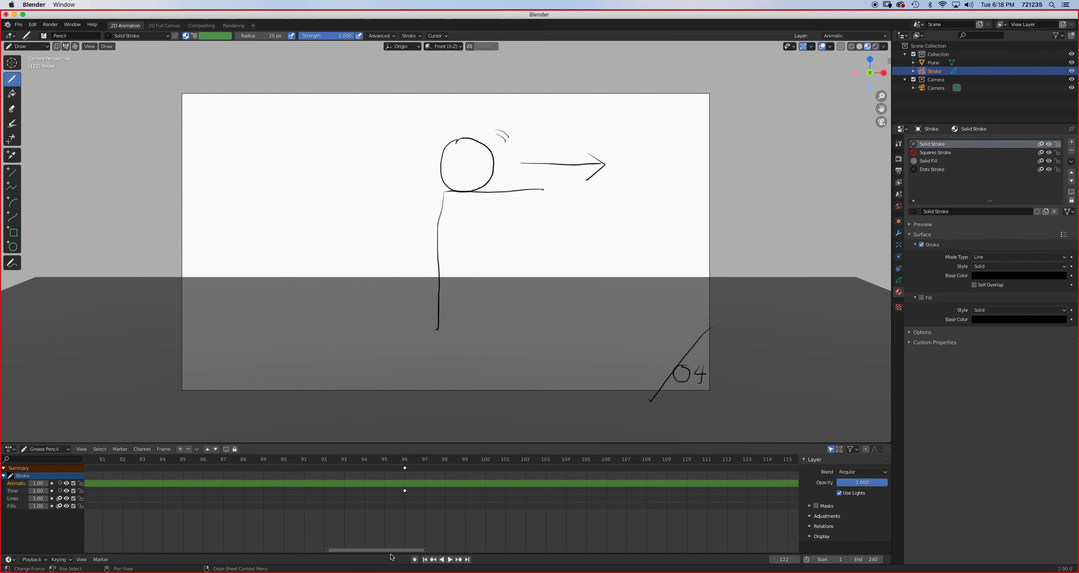
- Set the current frame to 212
double_click(786, 559)
key("Home")
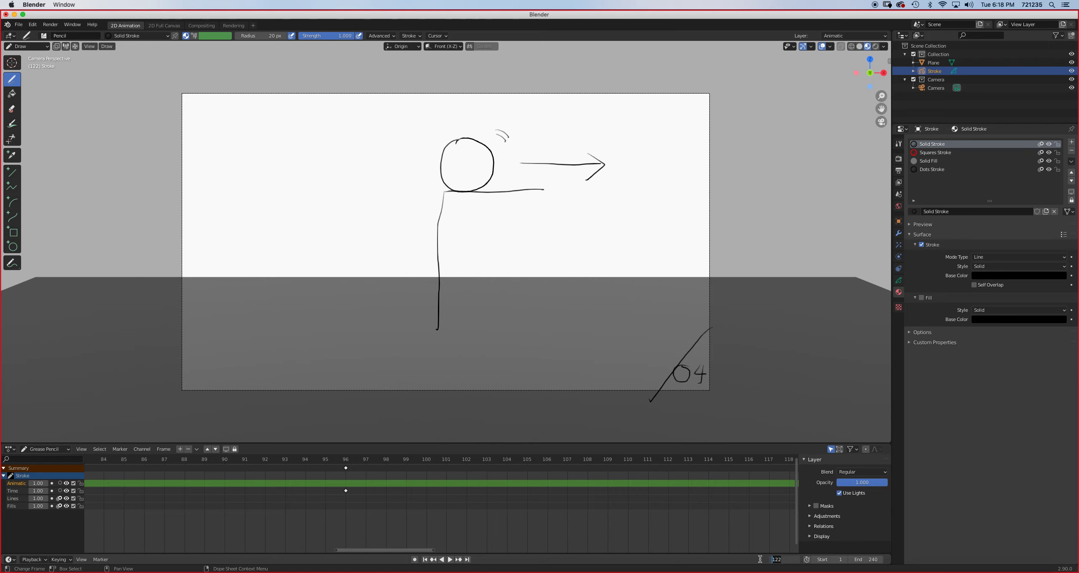
key("Delete")
key("Delete")
key("Delete")
type("212")
key("Return")
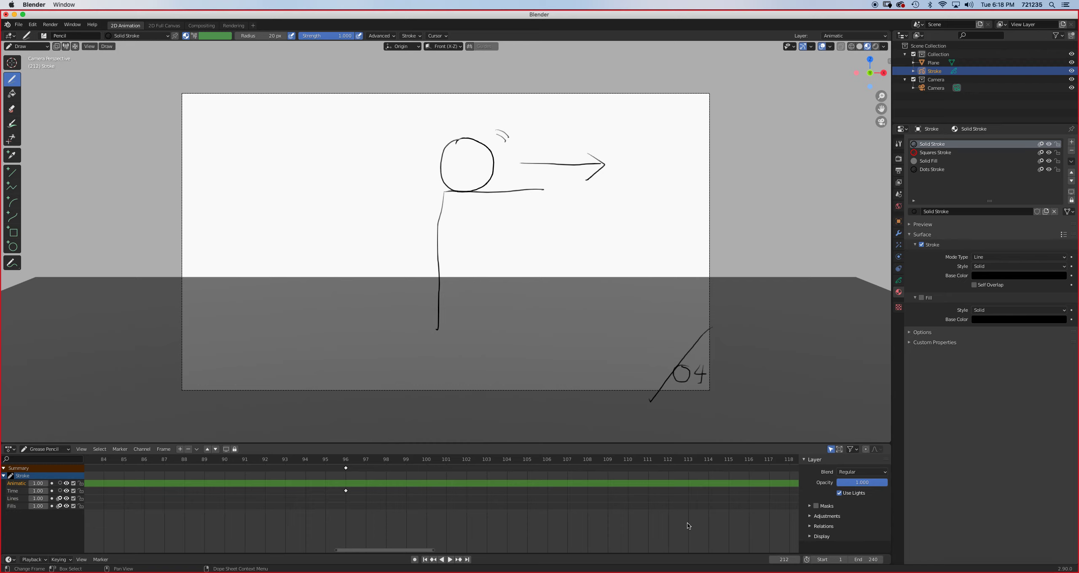
- Browse the timeline out to its end, shift the playhead to frame 211, and fit all keyframes back in view
key("Home")
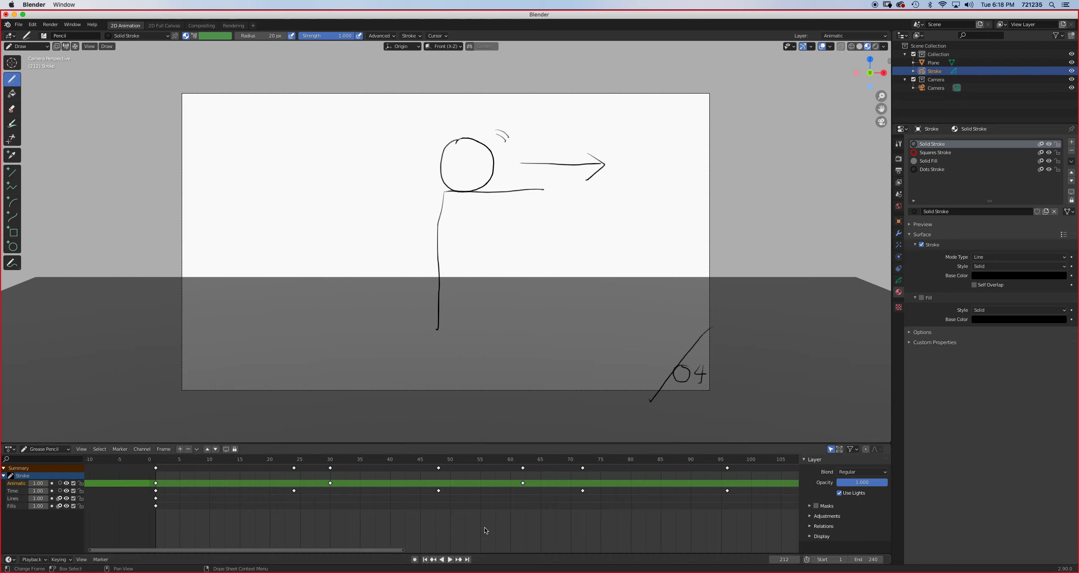
left_click_drag(370, 550, 733, 565)
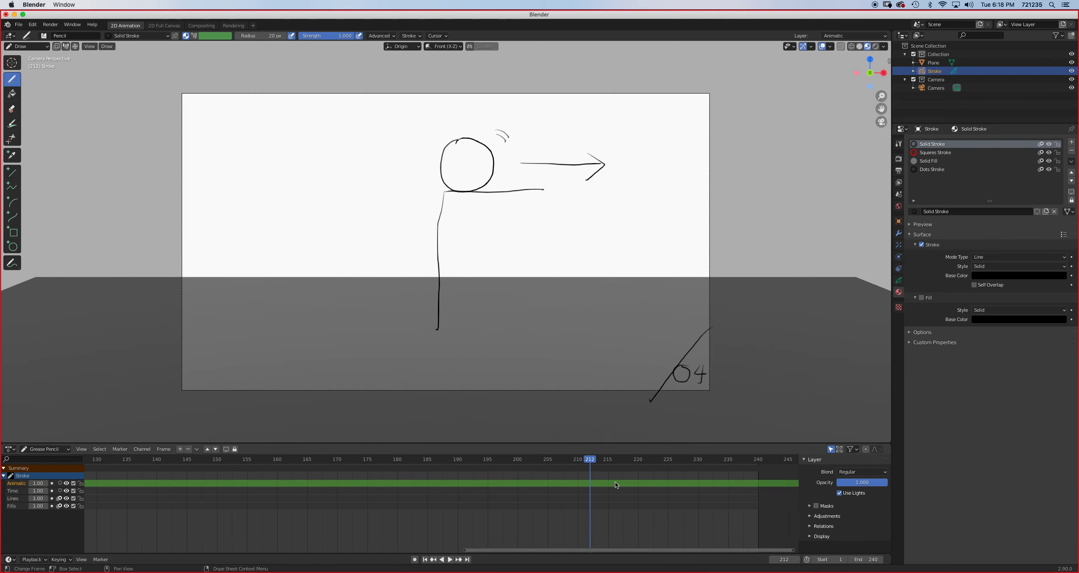
right_click(592, 471)
left_click_drag(594, 463, 584, 460)
scroll(520, 505, "down", 5)
middle_click_drag(522, 506, 655, 508, "ctrl")
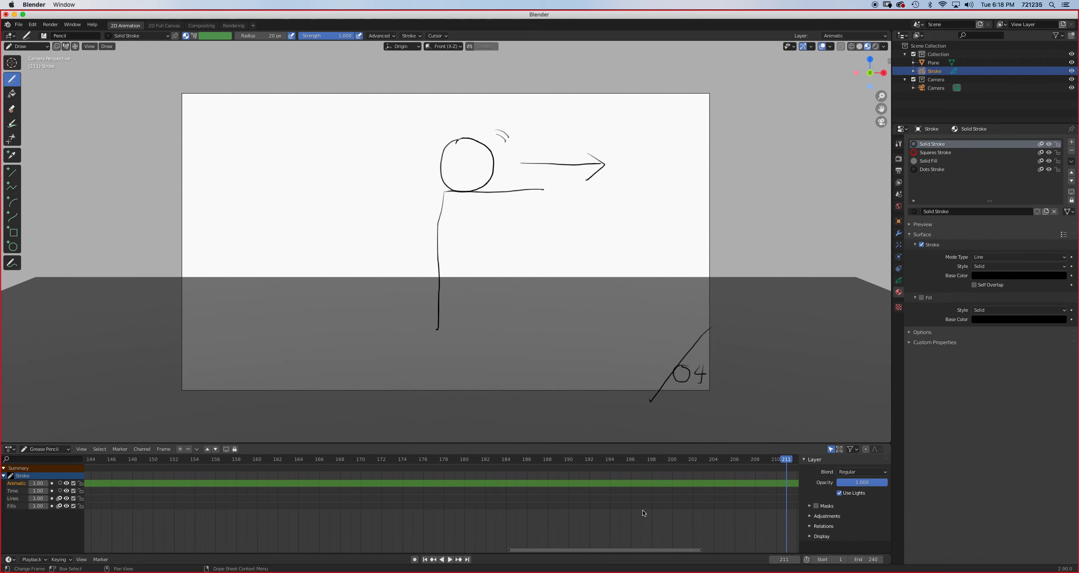
middle_click_drag(635, 504, 594, 513, "ctrl")
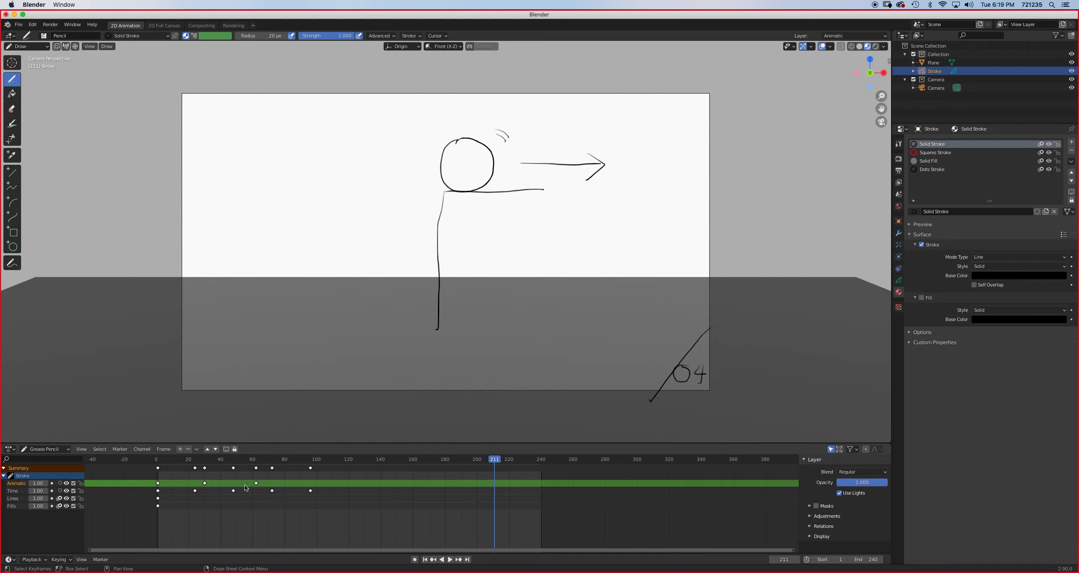
key("Home")
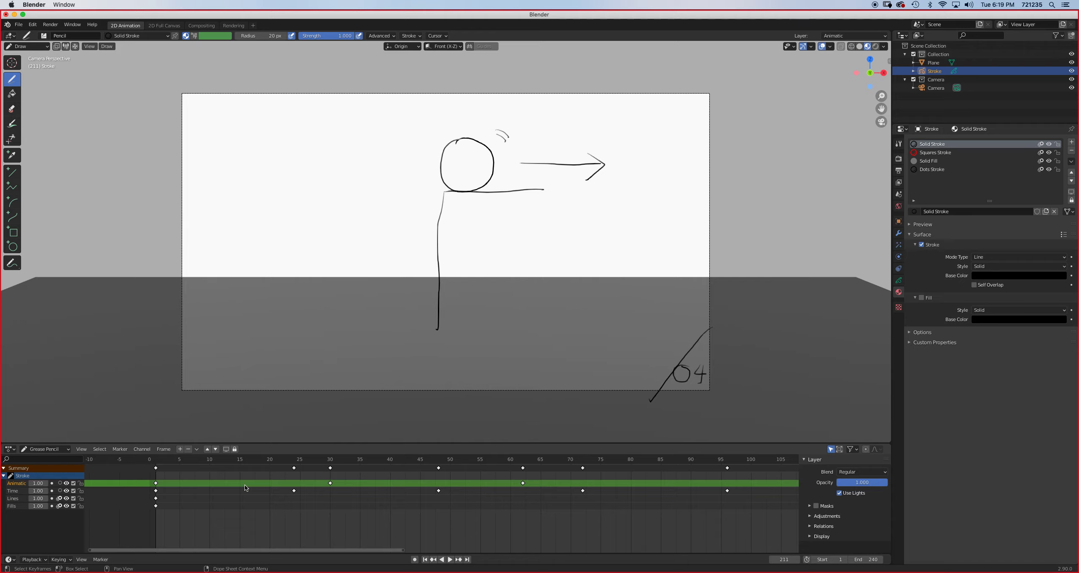